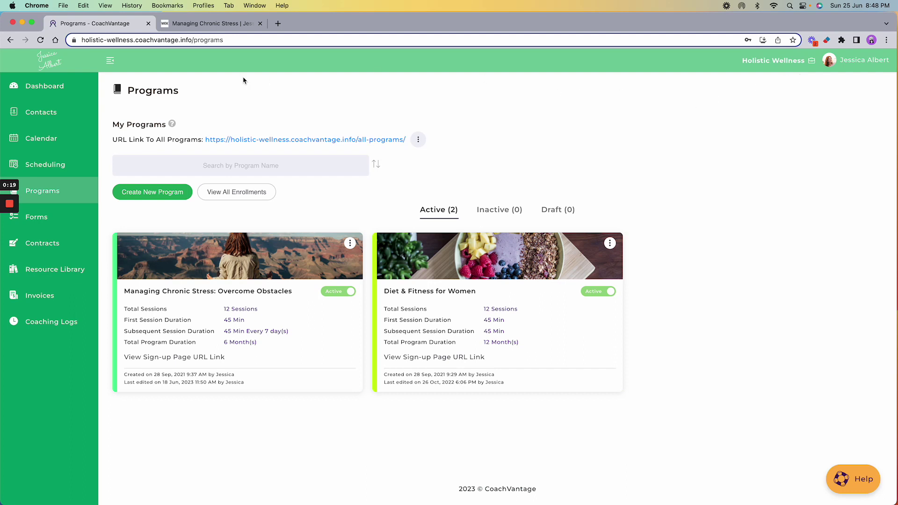
Switch to the Wix coaching website, go to its home page and view the programs offered in the site navigation
click(207, 25)
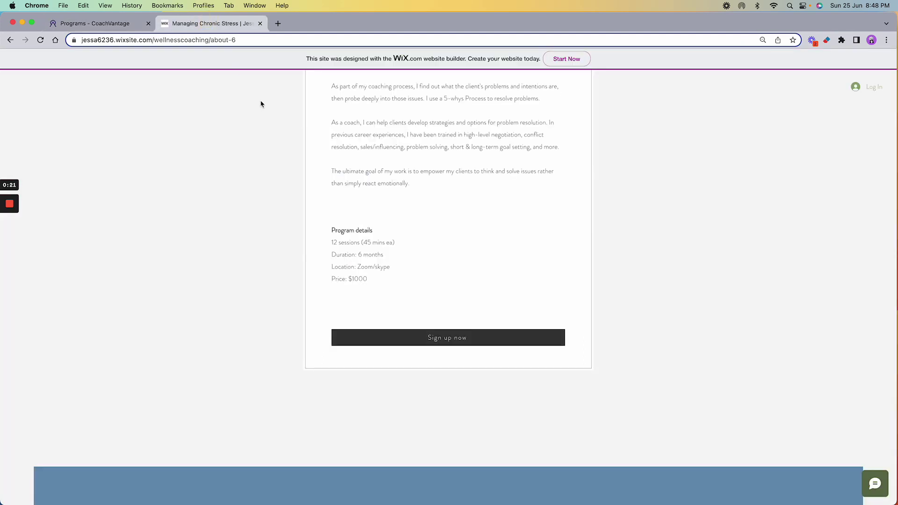
scroll(260, 103, up, 10)
scroll(261, 103, up, 10)
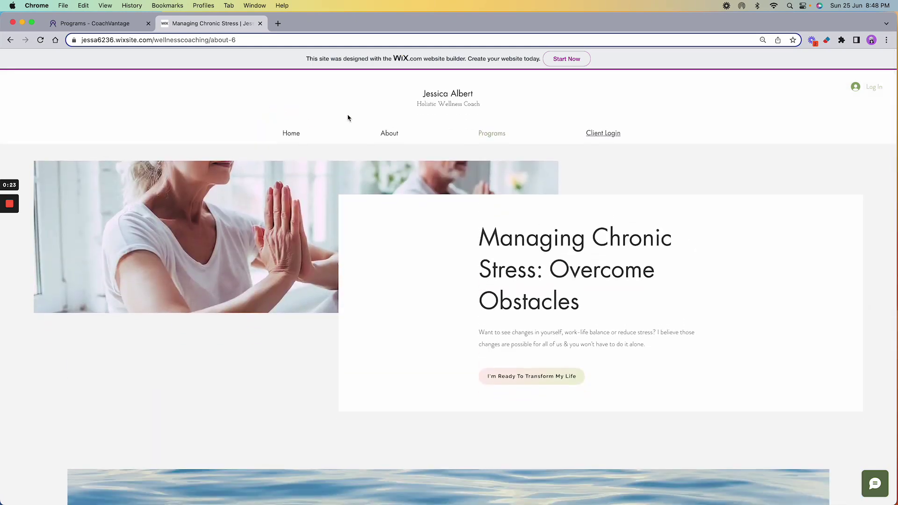
click(443, 101)
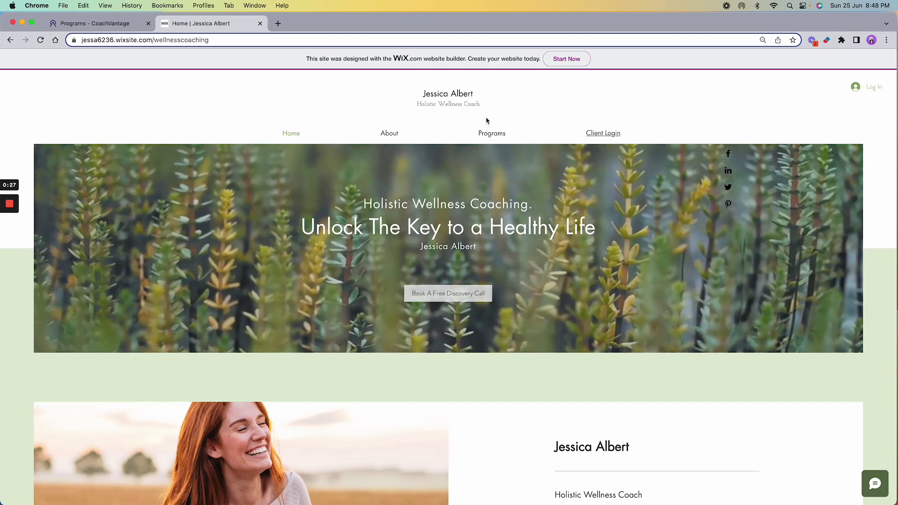
mouse_move(497, 138)
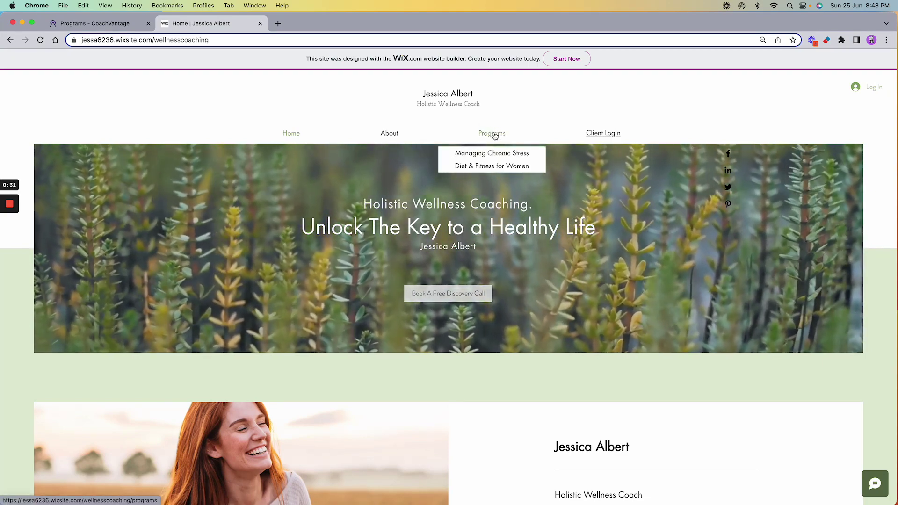
Switch back to CoachVantage and copy the sign-up page URL link of the Managing Chronic Stress: Overcome Obstacles program
click(107, 25)
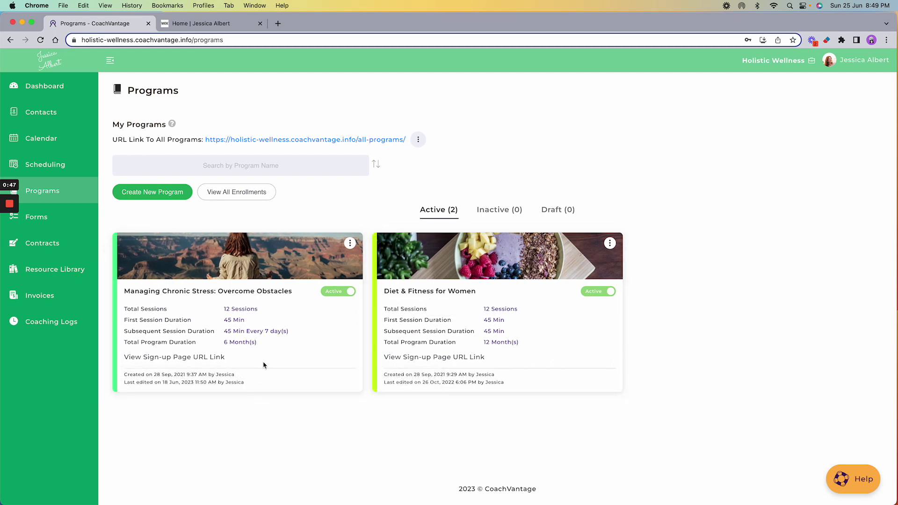
click(350, 243)
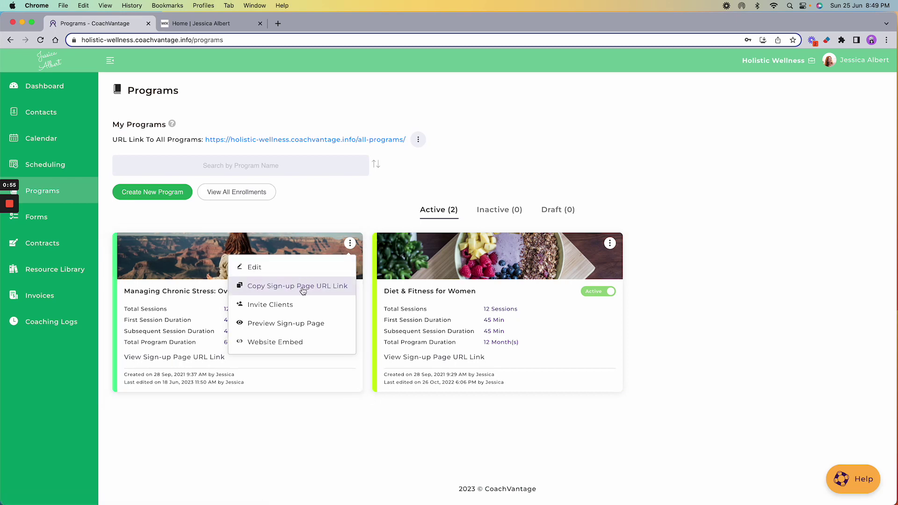
click(279, 286)
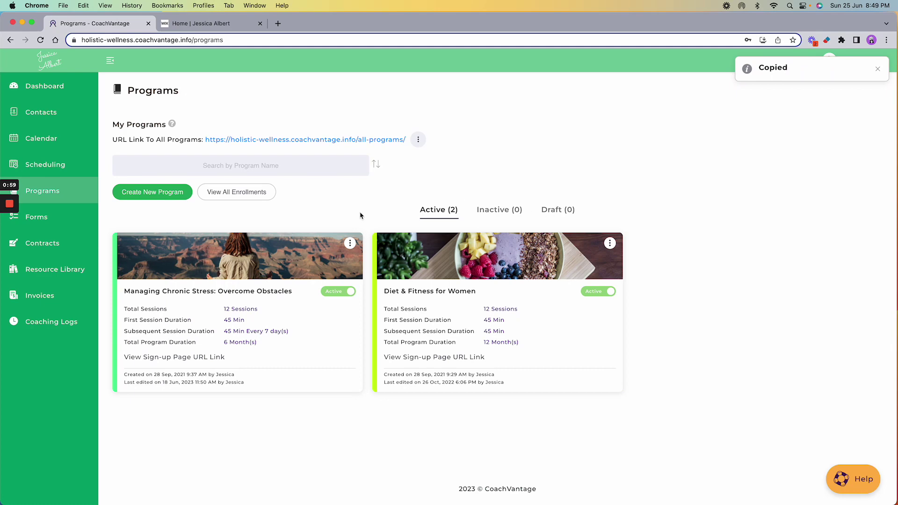
Open the public sign-up page of the Managing Chronic Stress program and review it down to the sign-up form
click(350, 244)
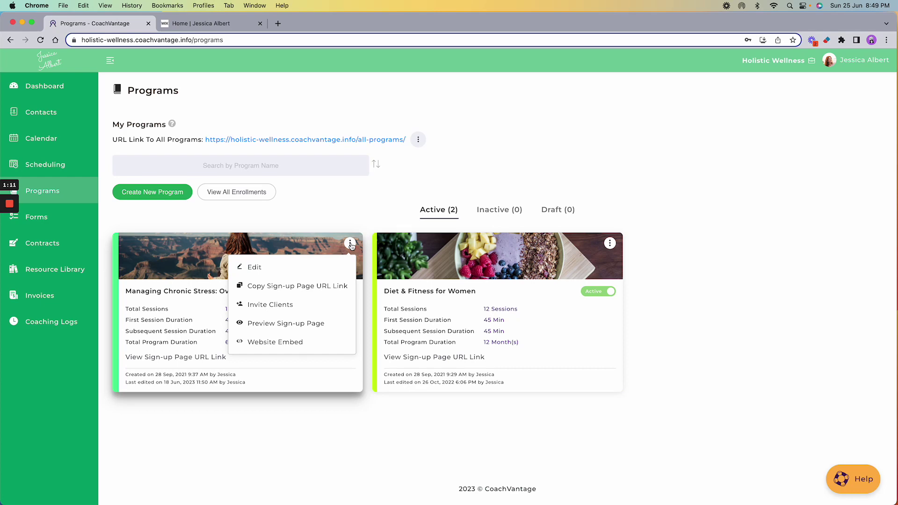
click(229, 442)
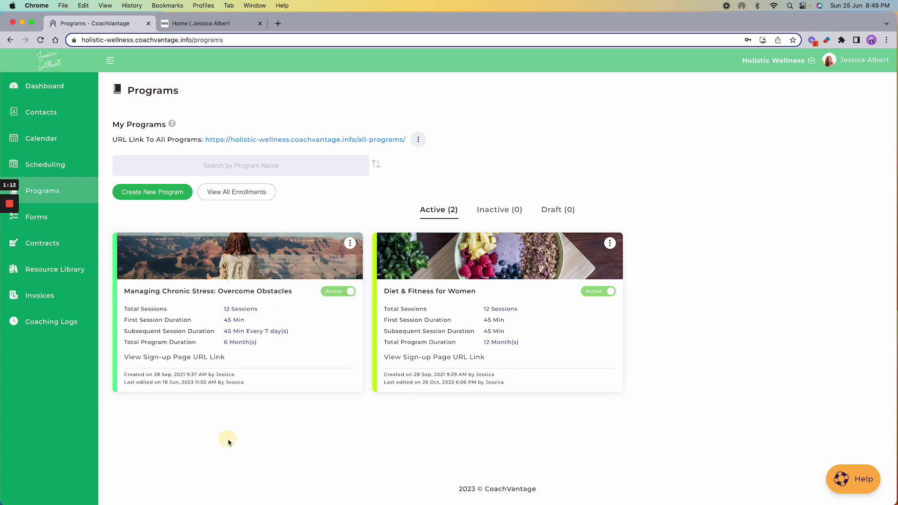
mouse_move(180, 357)
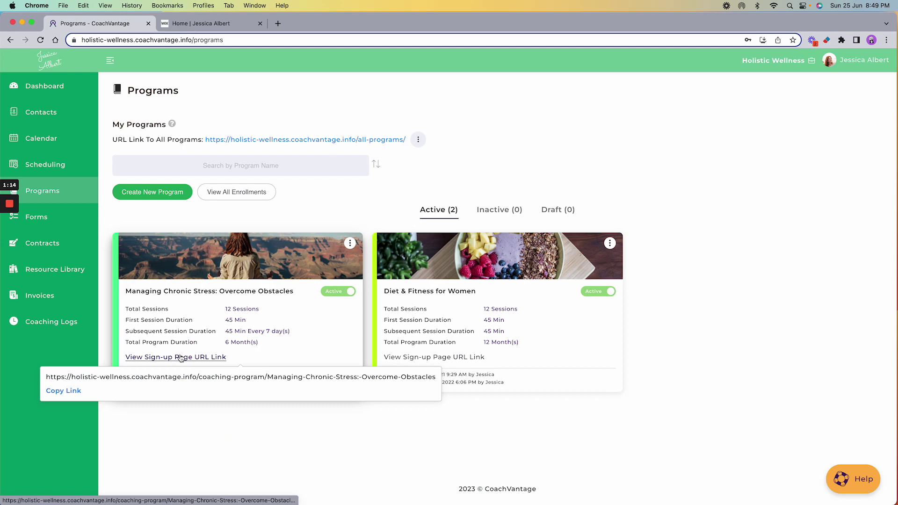
click(180, 357)
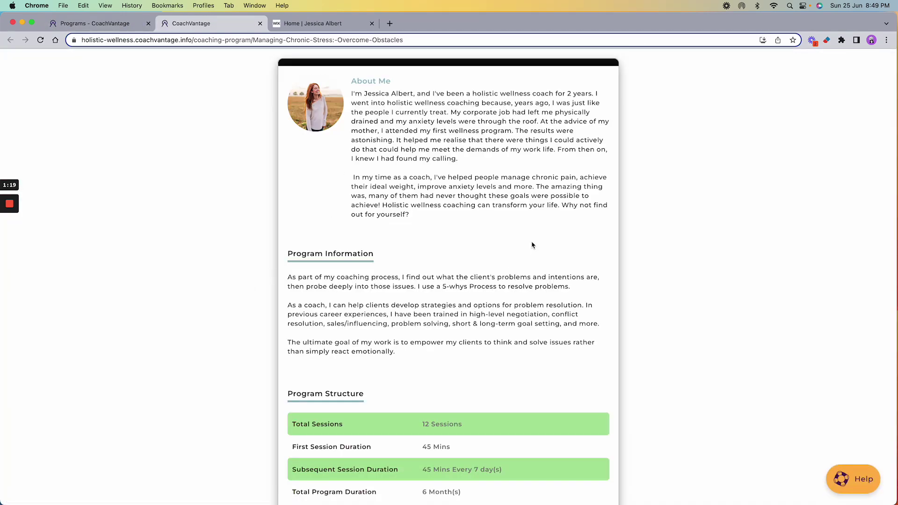
scroll(474, 268, down, 3)
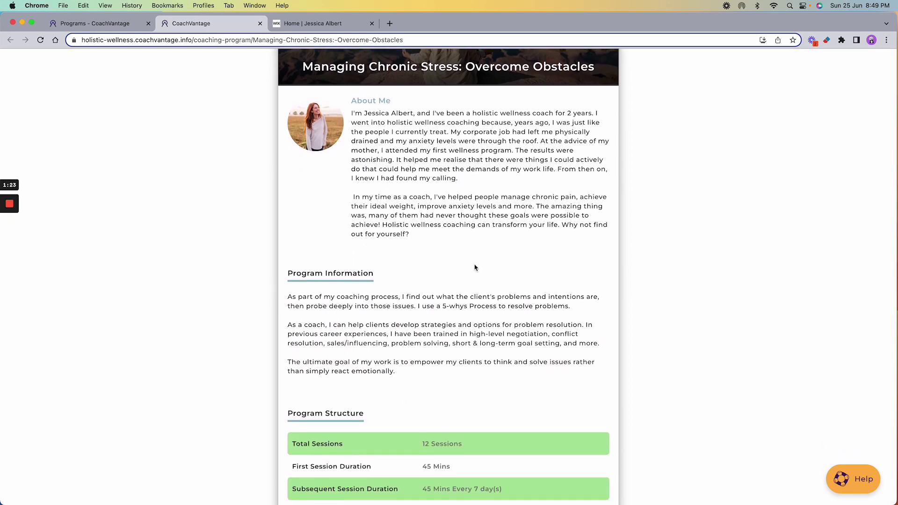
scroll(475, 268, down, 2)
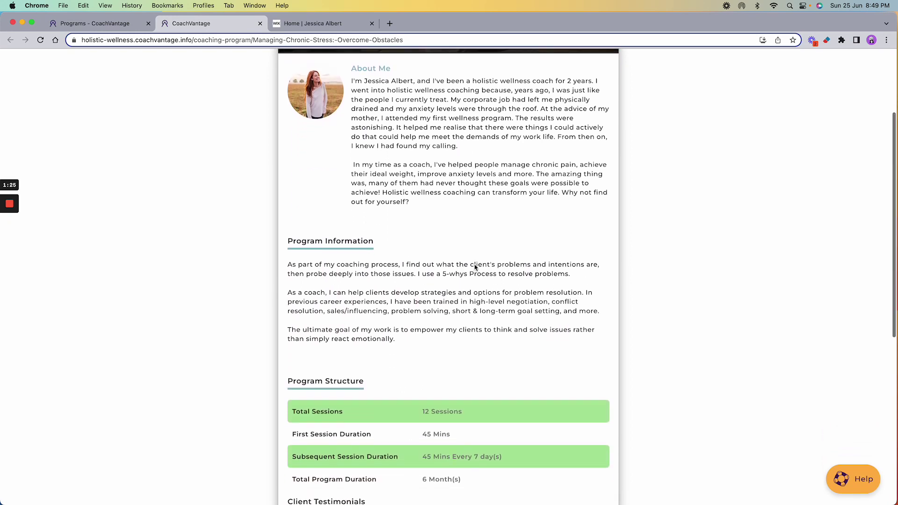
scroll(475, 268, down, 2)
scroll(474, 268, down, 3)
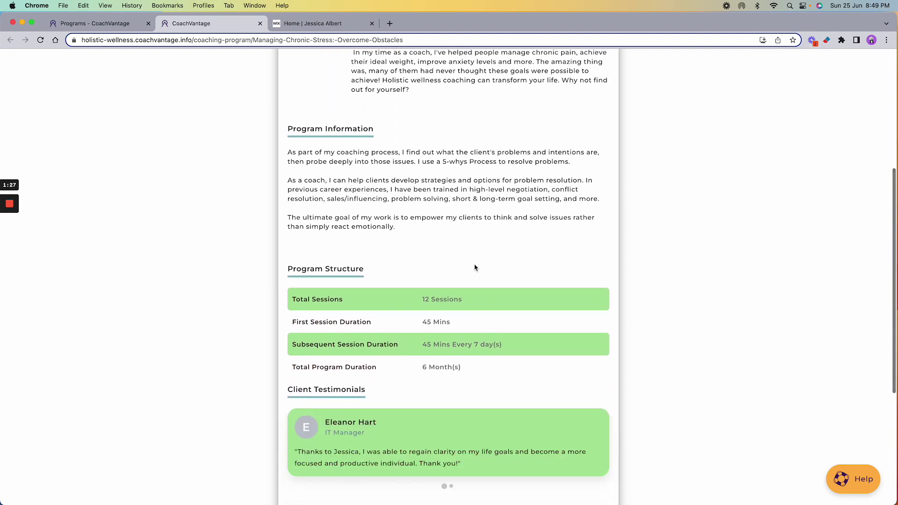
scroll(474, 267, down, 3)
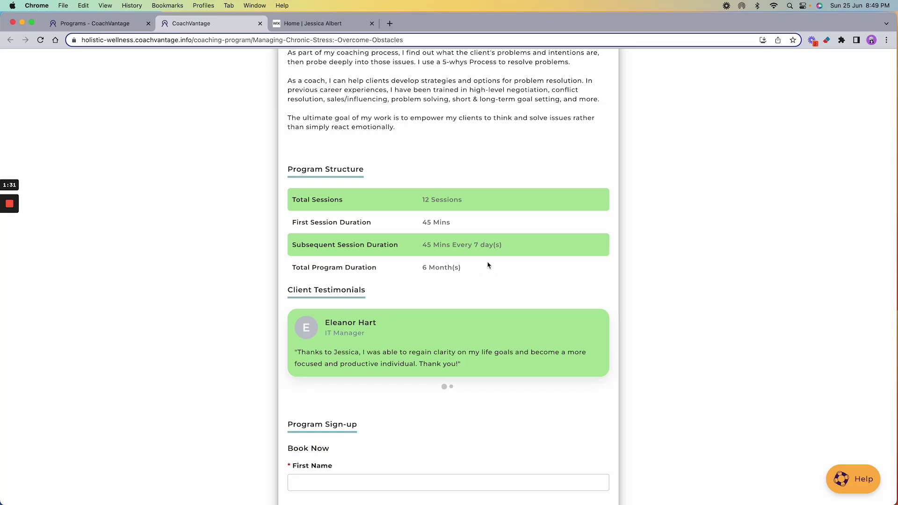
scroll(487, 264, down, 3)
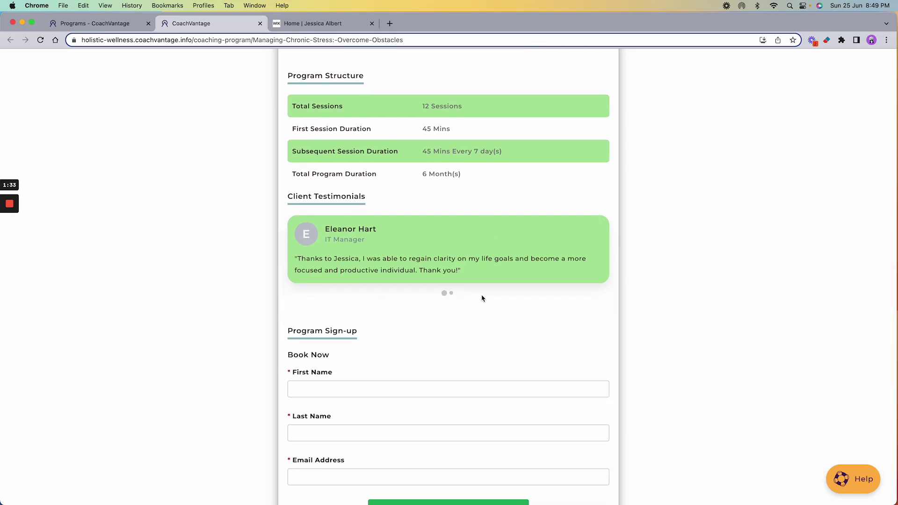
scroll(482, 298, down, 1)
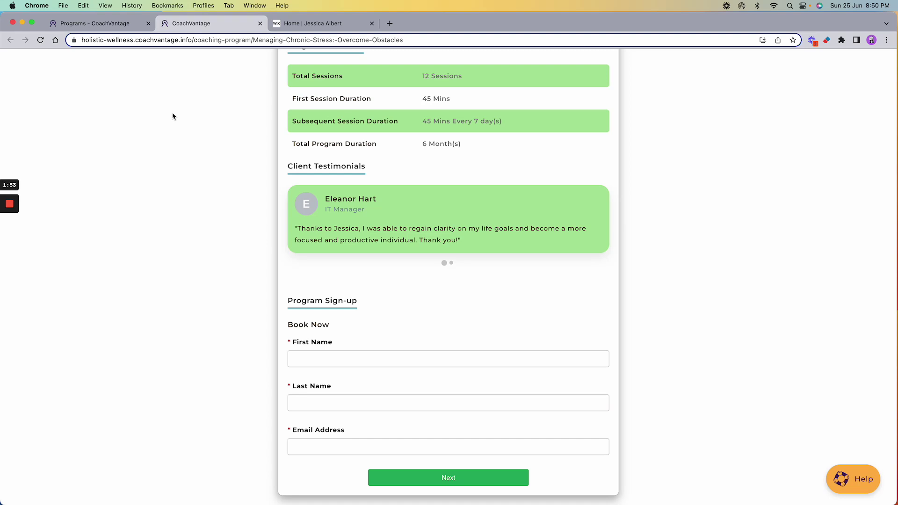
Return to the CoachVantage Programs list and copy the Managing Chronic Stress program's HTML code for the embedded sign-up page
click(125, 26)
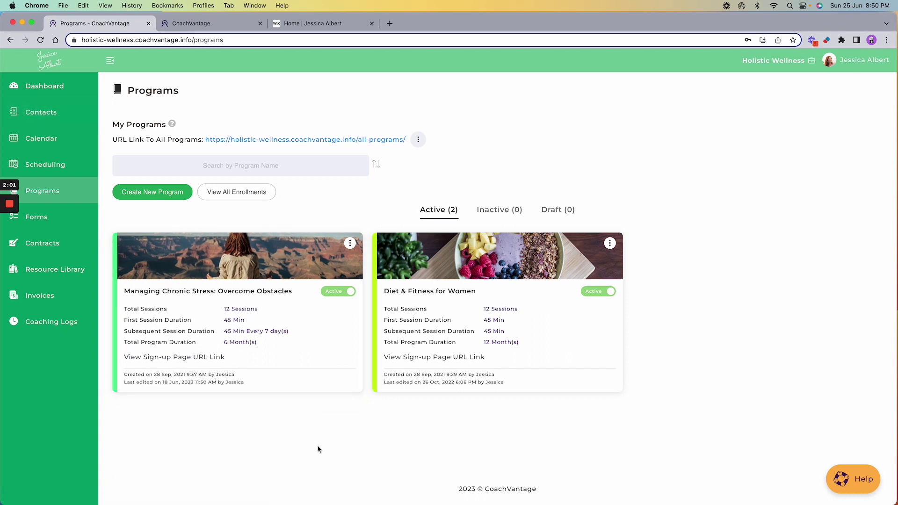
mouse_move(238, 358)
click(350, 243)
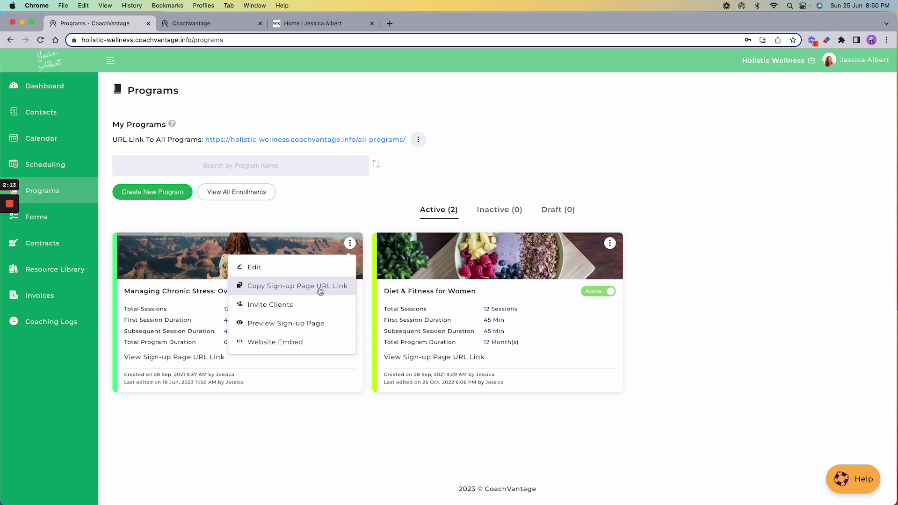
click(298, 342)
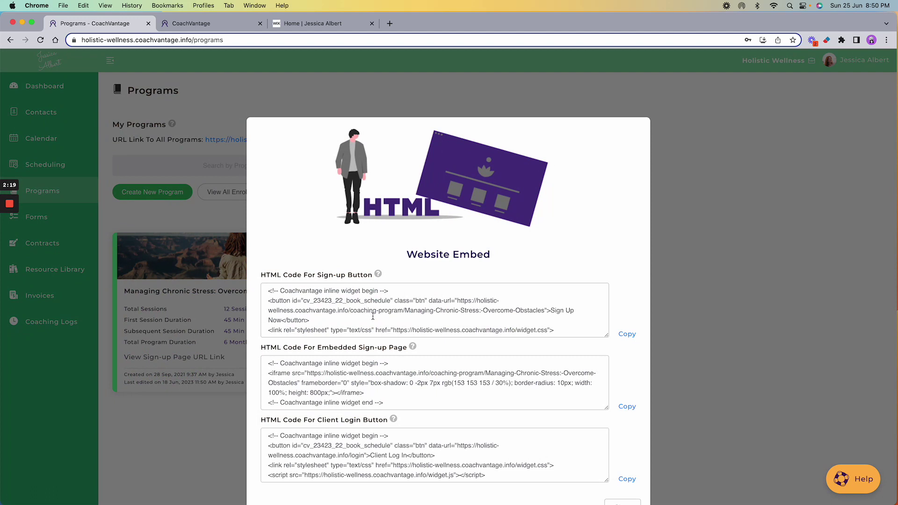
mouse_move(378, 277)
click(624, 407)
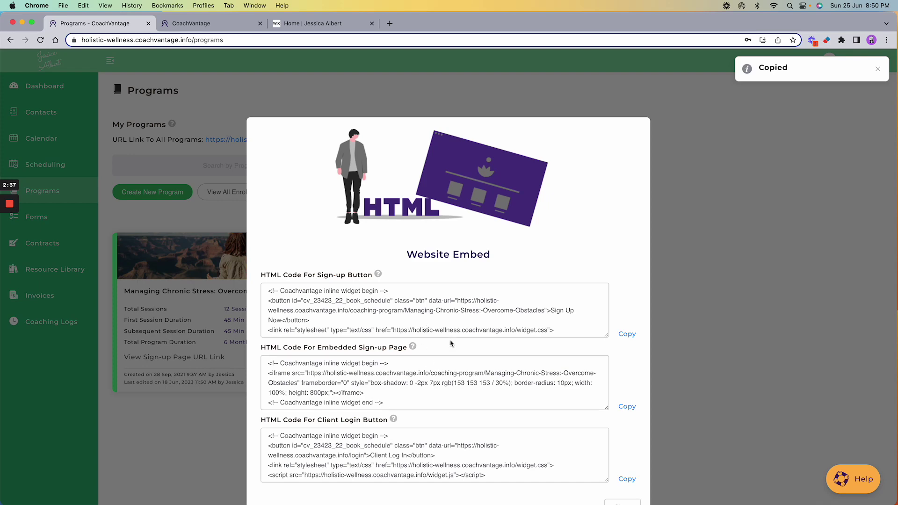
Switch to the Wix website and examine the embedded list of programs on its Programs page
click(329, 24)
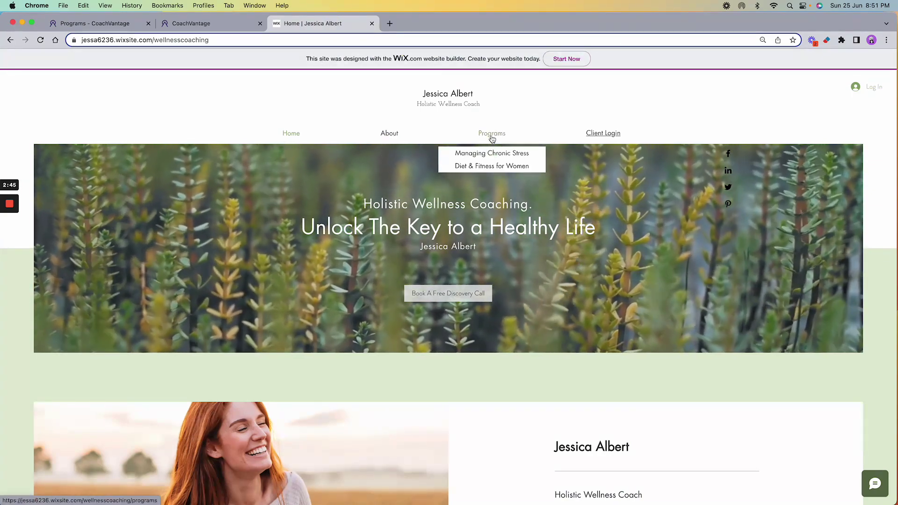
click(491, 135)
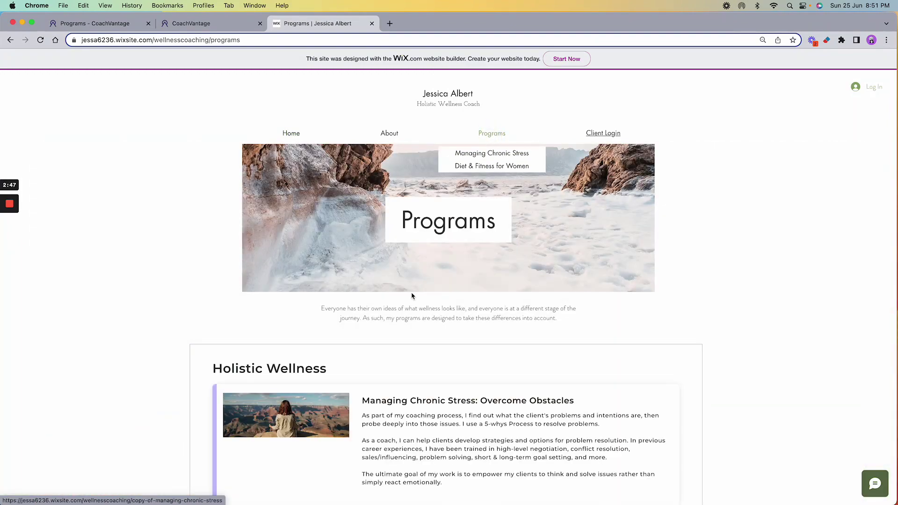
scroll(757, 307, down, 5)
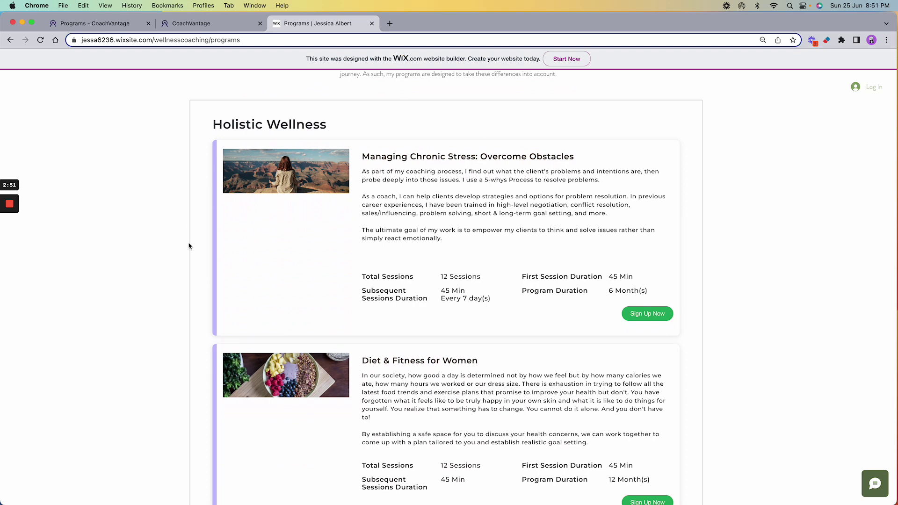
scroll(451, 361, down, 1)
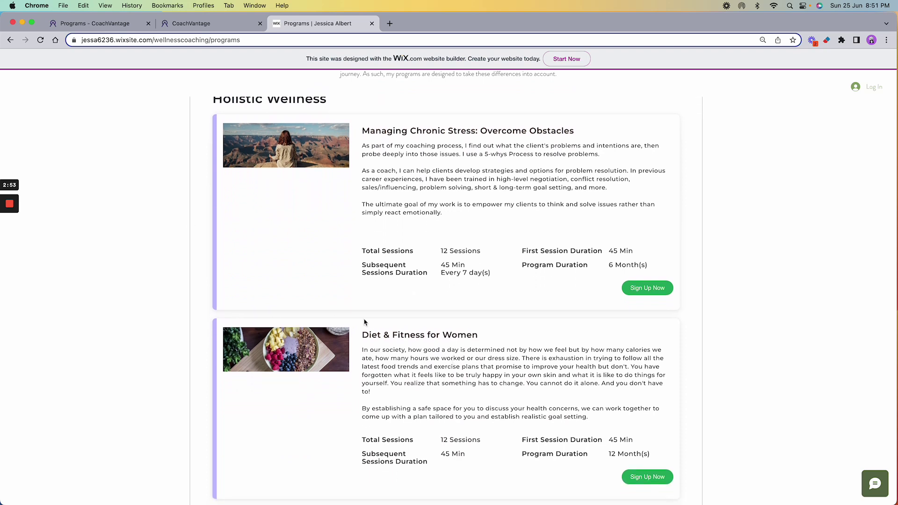
scroll(447, 304, up, 1)
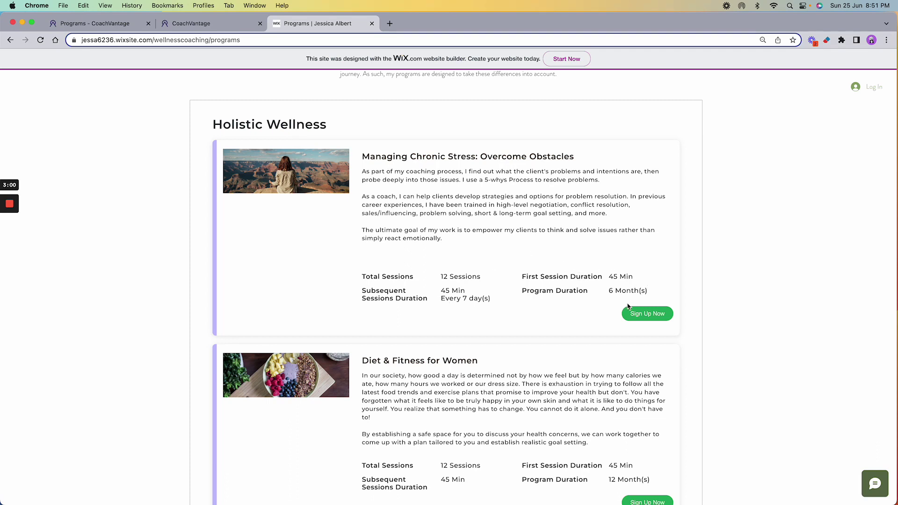
Open the sign-up for Managing Chronic Stress in the embedded list and examine its program details and required form fields
click(646, 313)
scroll(481, 299, down, 1)
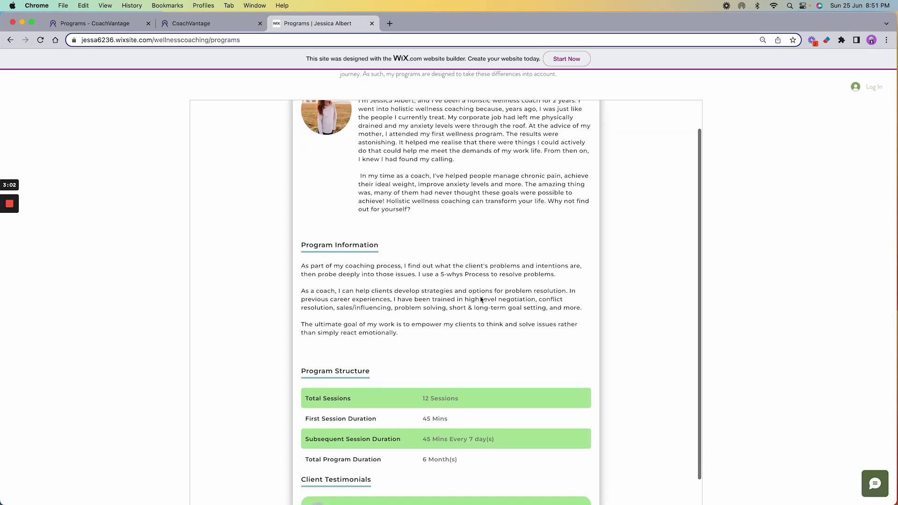
scroll(481, 298, up, 1)
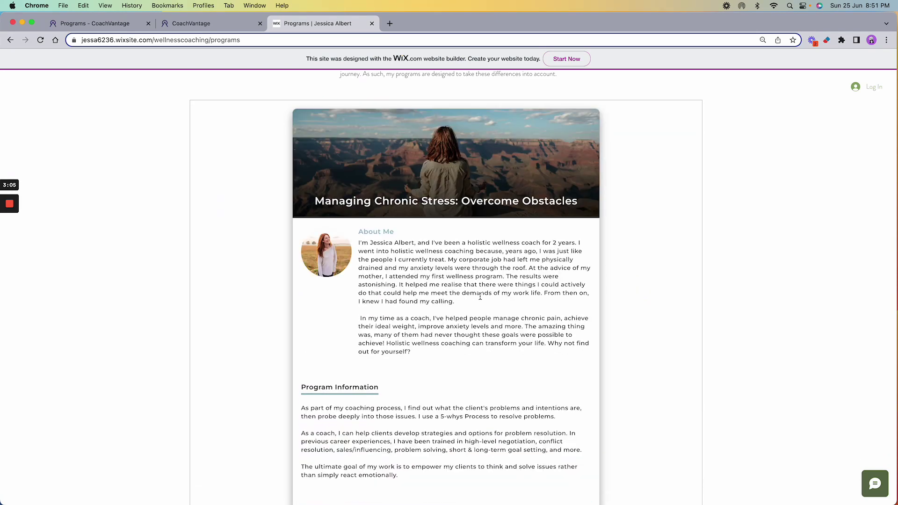
scroll(480, 296, down, 7)
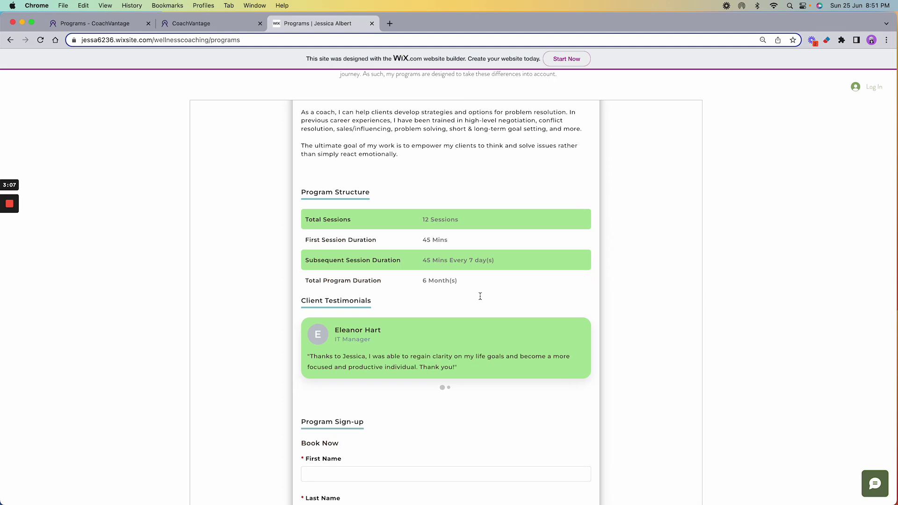
scroll(479, 296, down, 5)
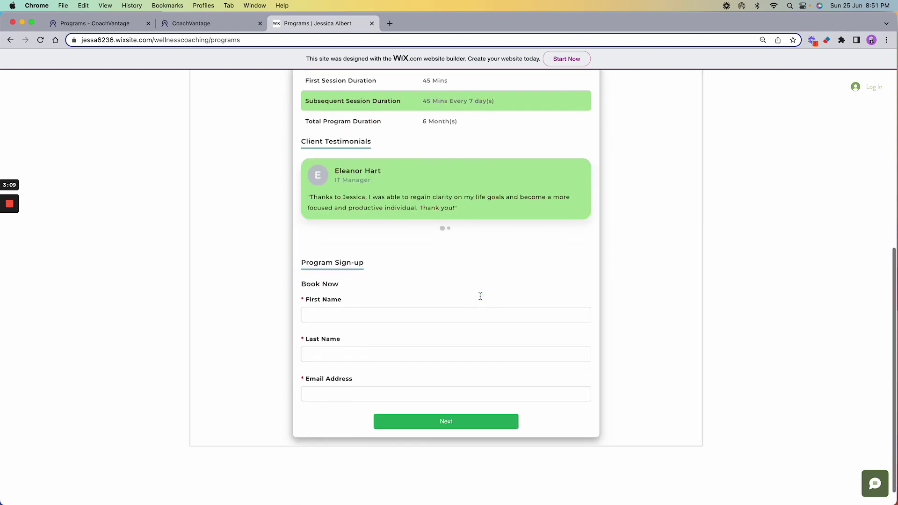
click(353, 313)
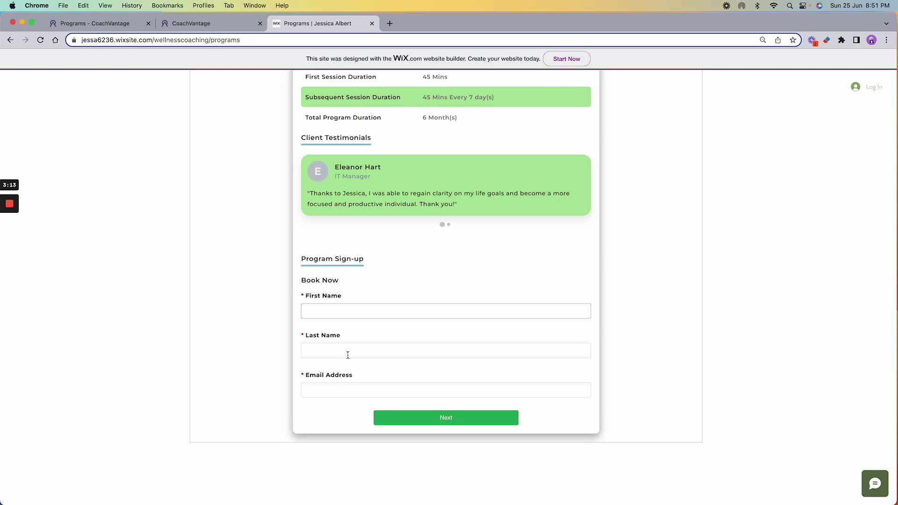
click(333, 390)
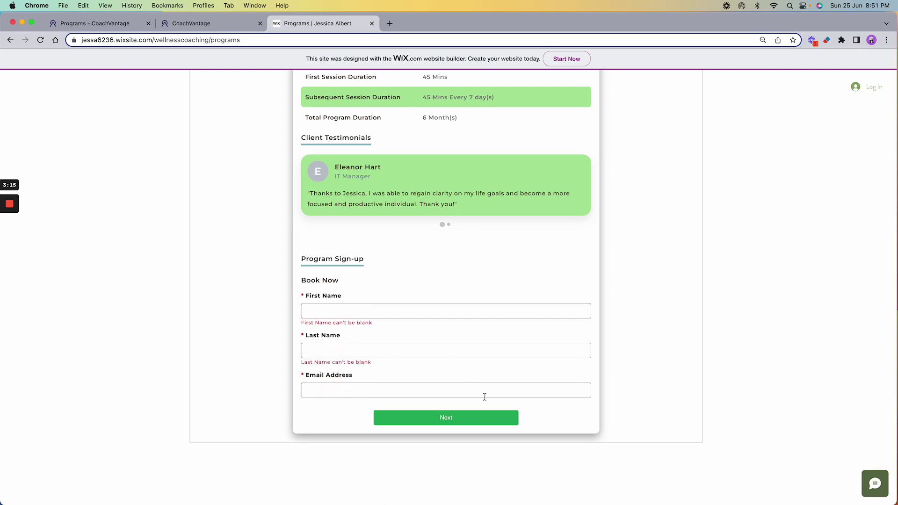
scroll(634, 297, up, 7)
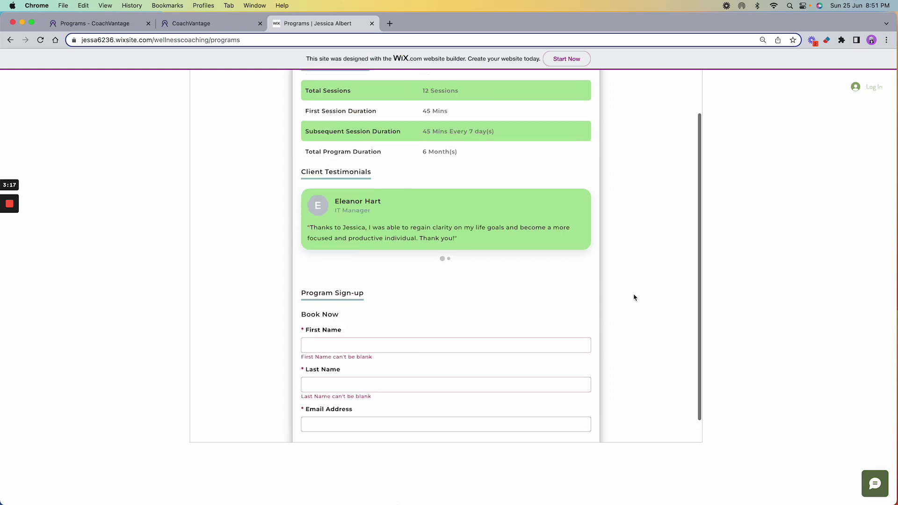
scroll(633, 297, up, 9)
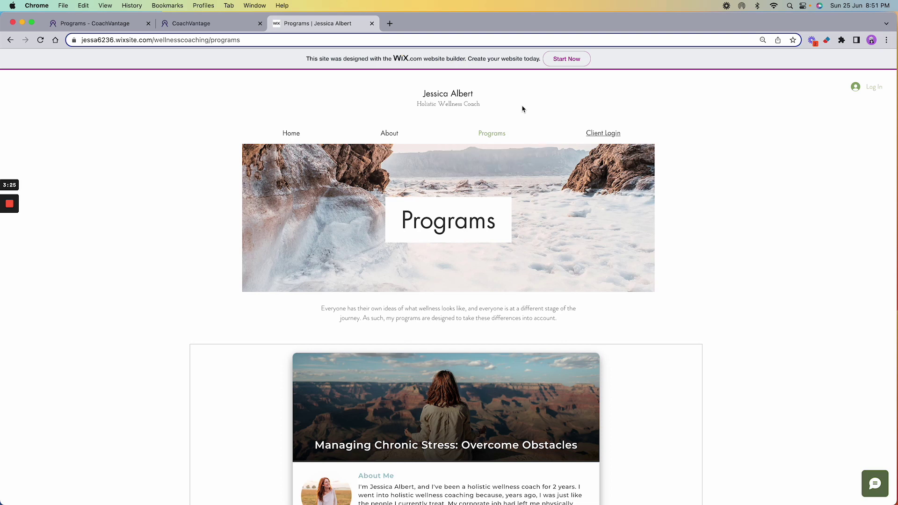
Open the Managing Chronic Stress page of the Wix site and review it down to the program details and sign-up button
mouse_move(489, 134)
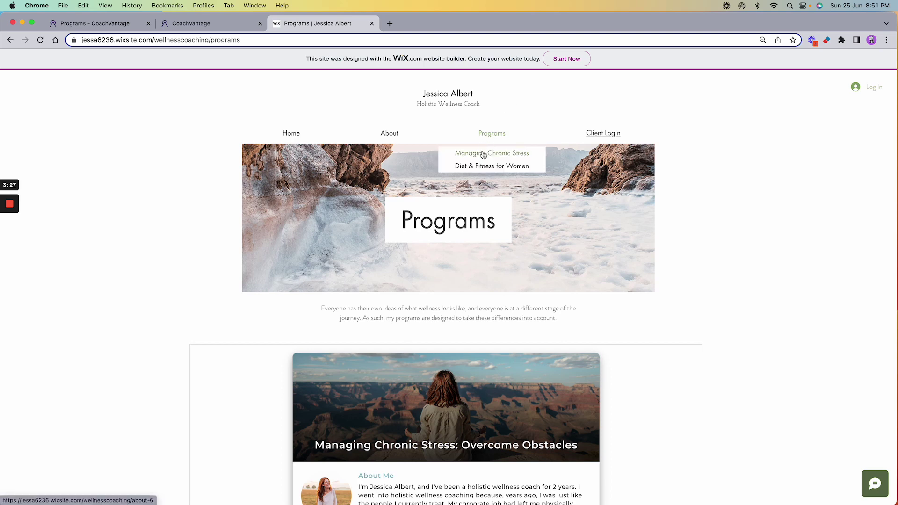
click(483, 155)
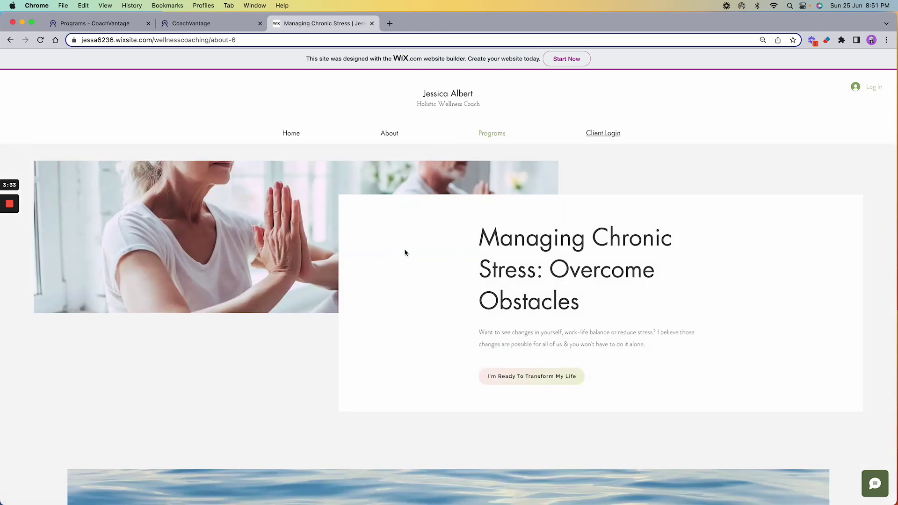
scroll(405, 253, down, 1)
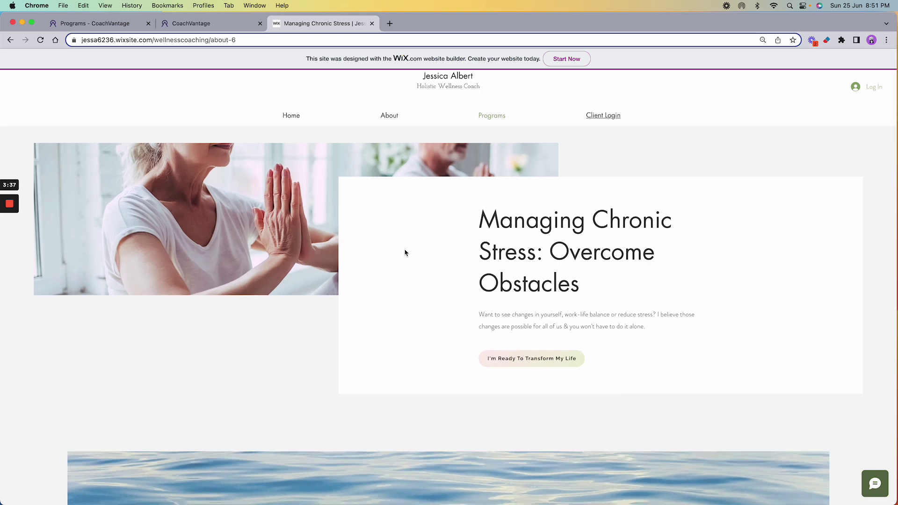
scroll(405, 253, down, 1)
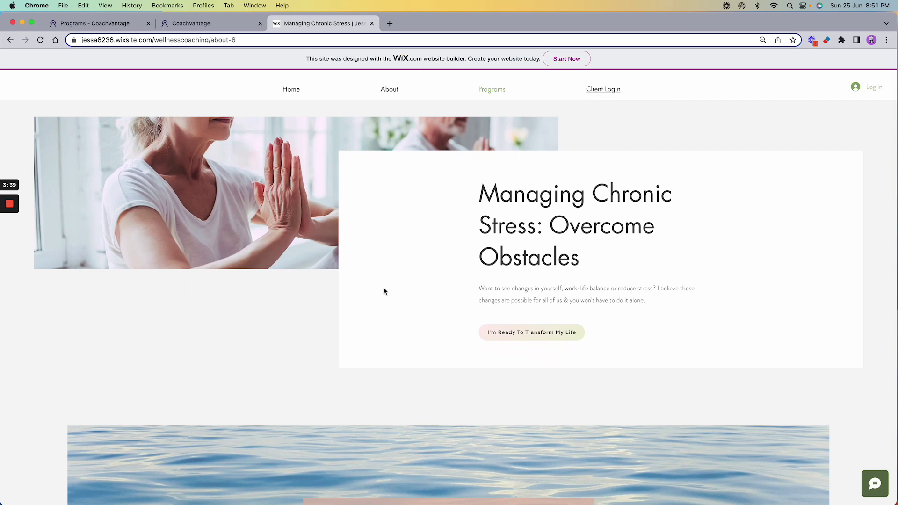
scroll(383, 291, down, 1)
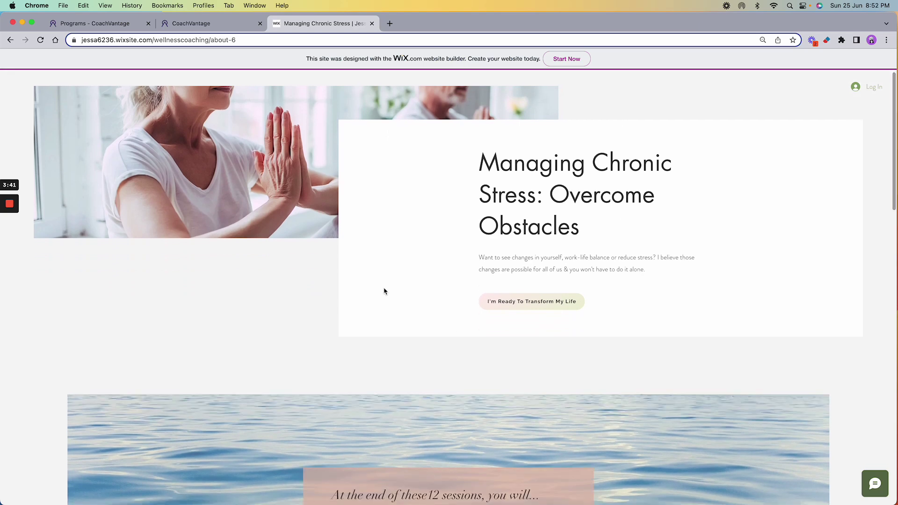
scroll(283, 216, down, 5)
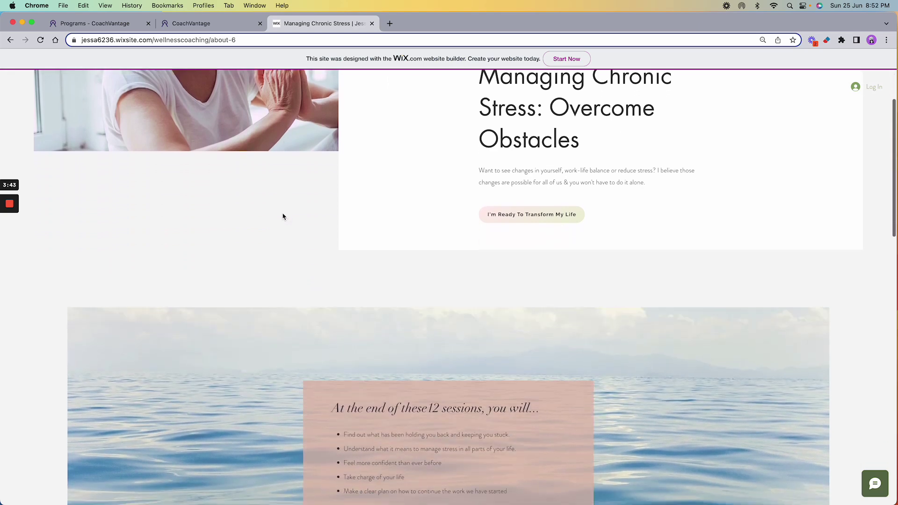
scroll(283, 216, down, 15)
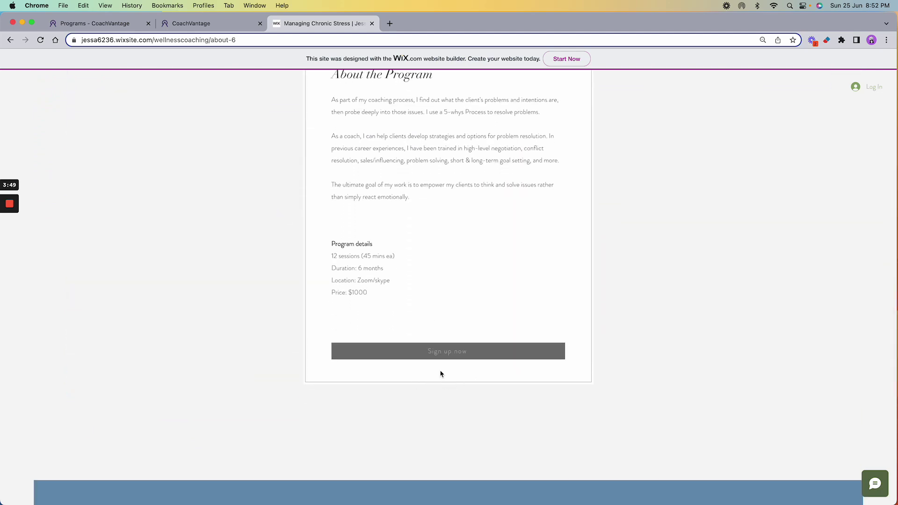
Open the program's sign-up page from the Wix page, review it down to the sign-up form, and close it
click(443, 357)
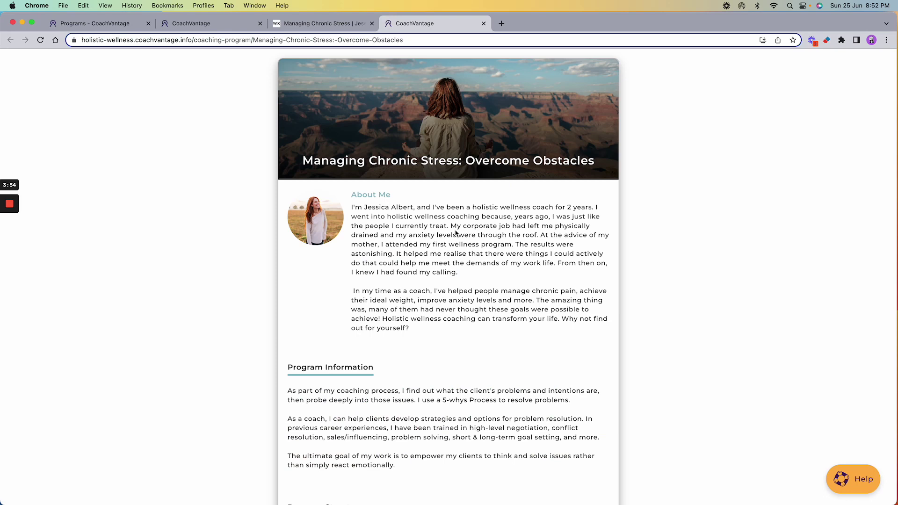
scroll(456, 232, down, 5)
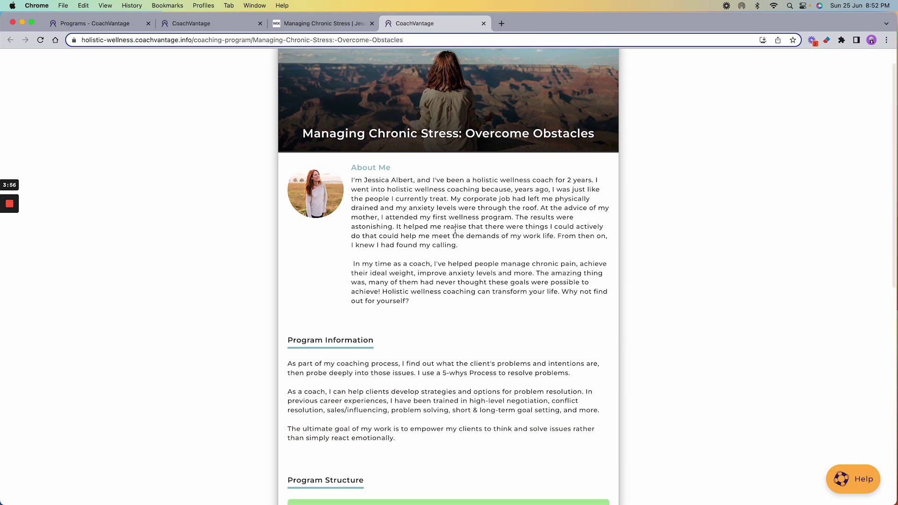
scroll(455, 230, down, 15)
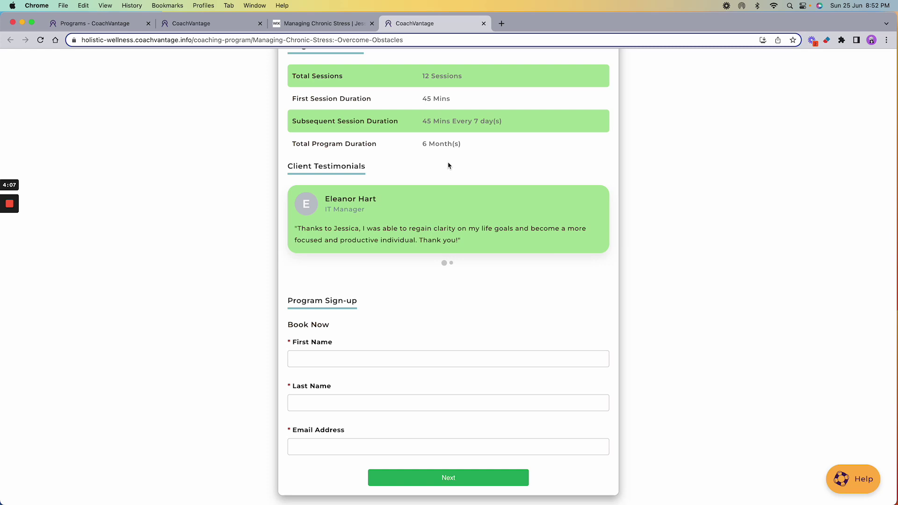
scroll(449, 166, up, 20)
click(484, 24)
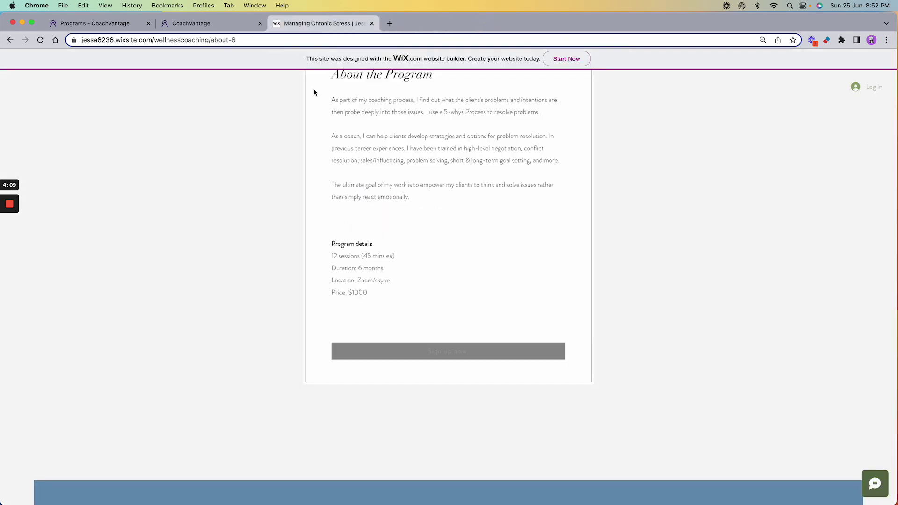
Return to the CoachVantage Programs list and close the Website Embed dialog
click(111, 24)
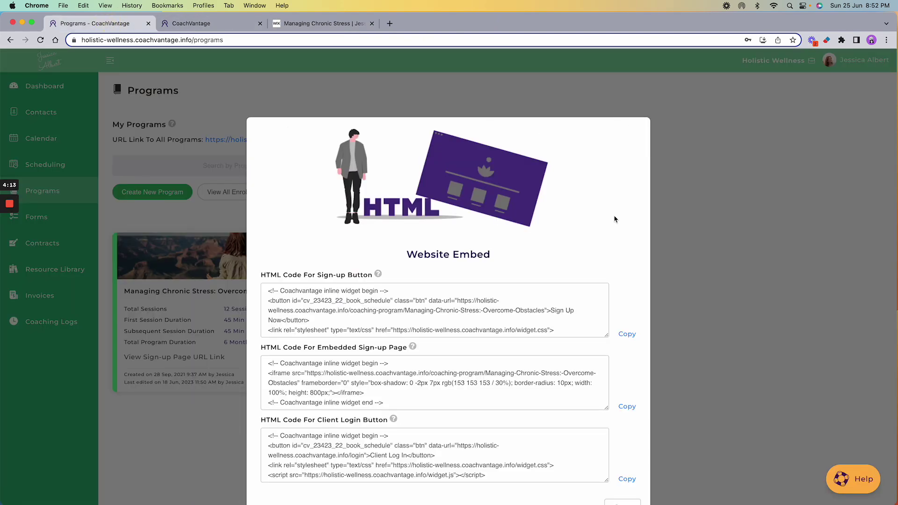
scroll(689, 270, down, 1)
click(623, 485)
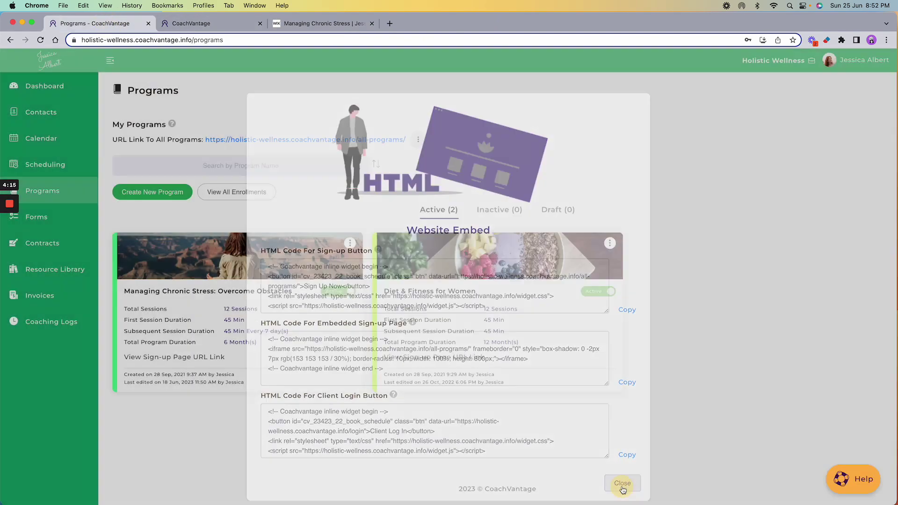
Start a client invitation for the Managing Chronic Stress program, select the third and fourth listed contacts, and close it without sending
click(350, 243)
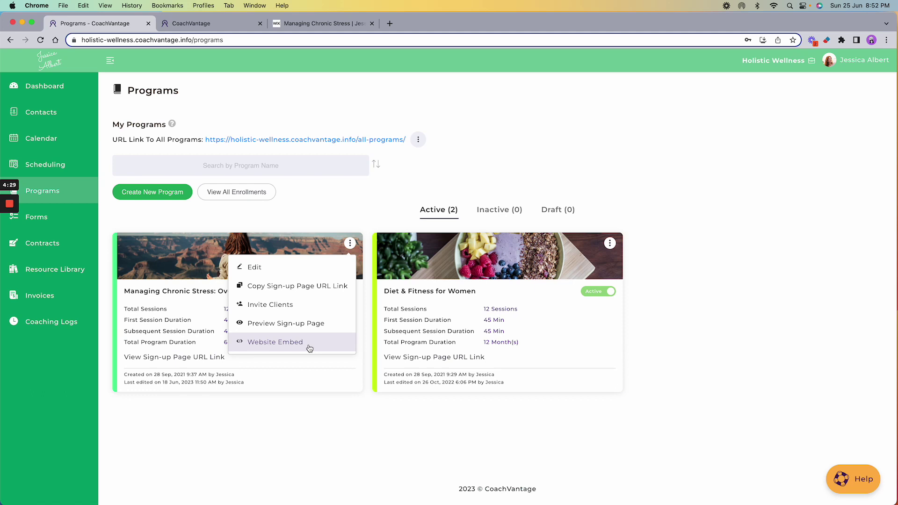
click(273, 307)
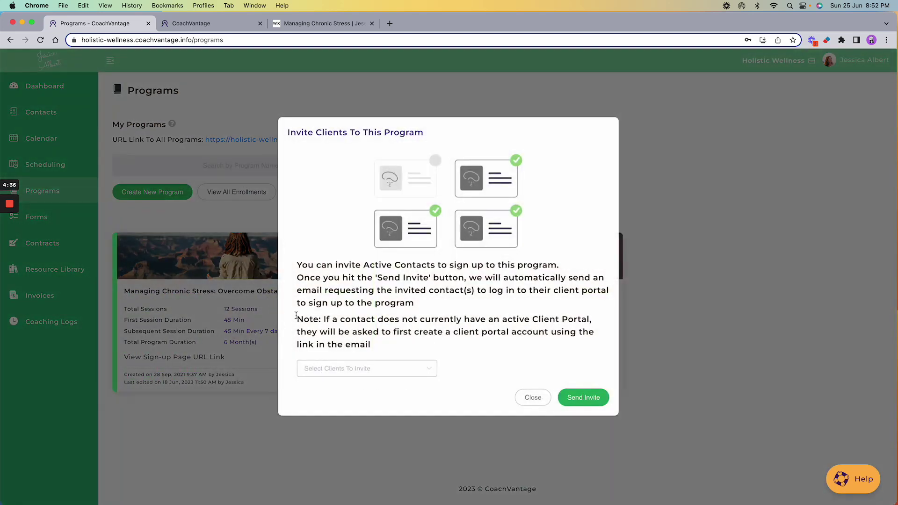
click(427, 369)
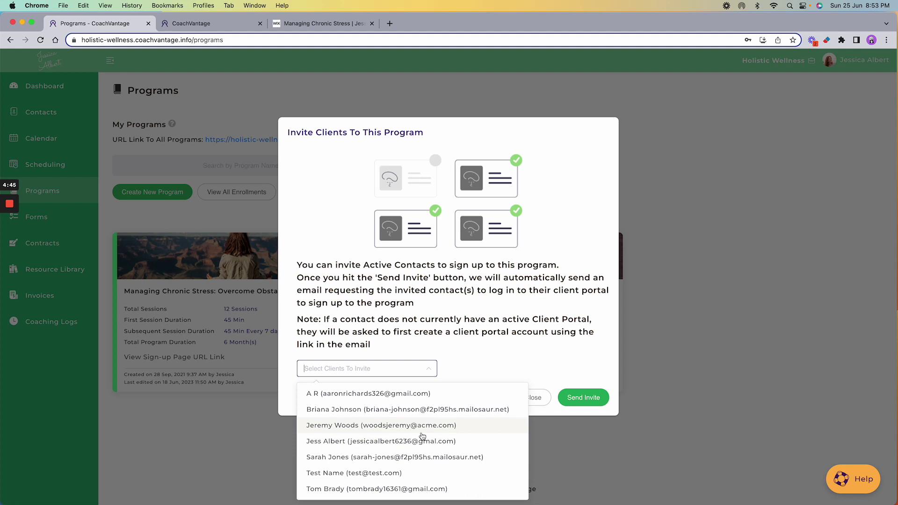
click(379, 427)
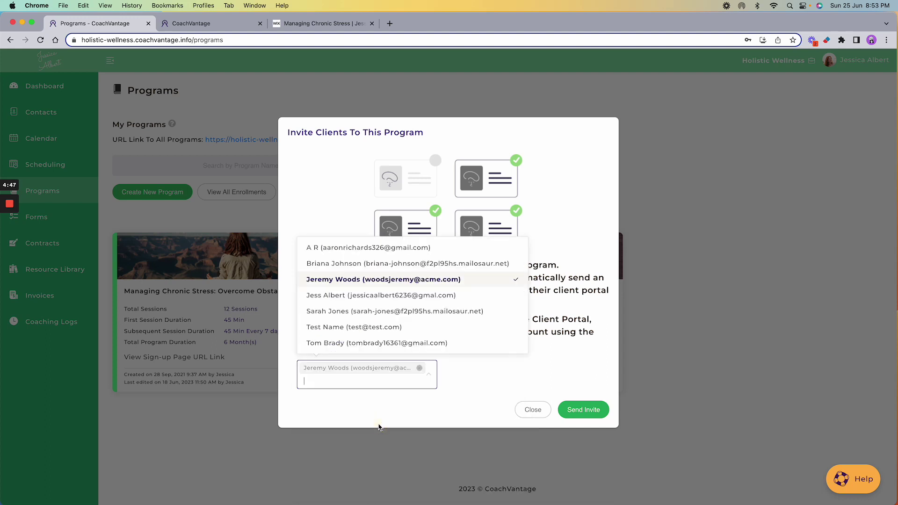
click(370, 300)
click(499, 386)
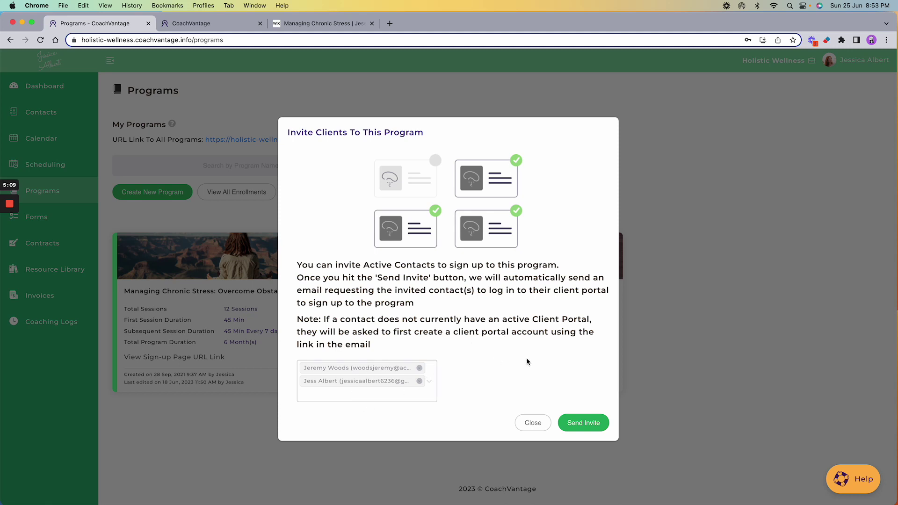
click(532, 423)
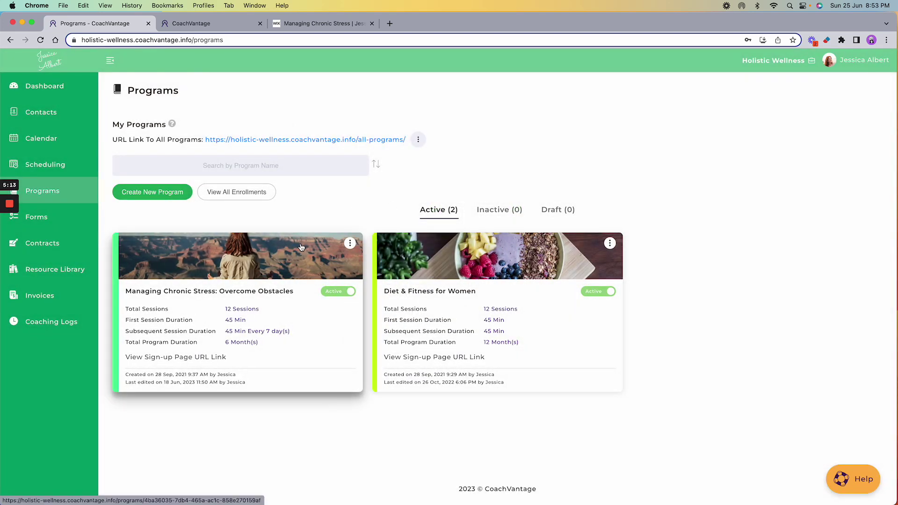
Open the second contact's record in Contacts and examine the options for starting a new program
click(55, 118)
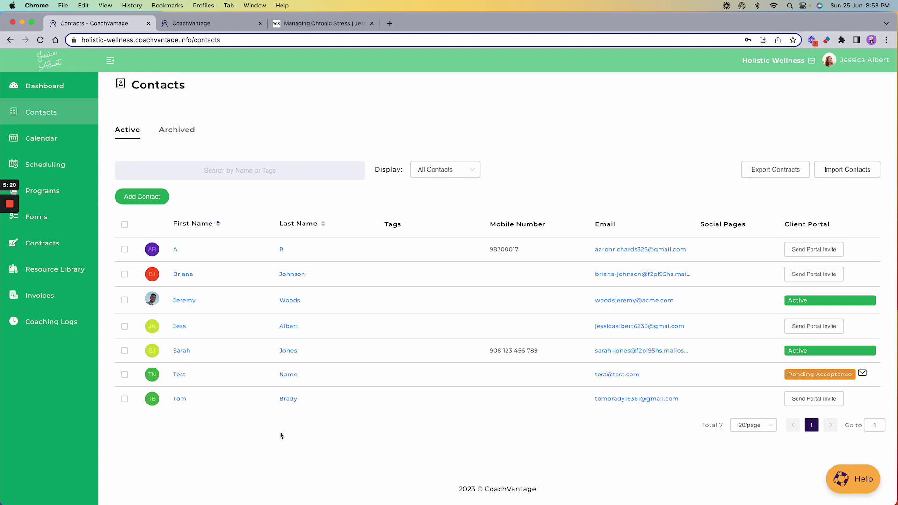
click(181, 275)
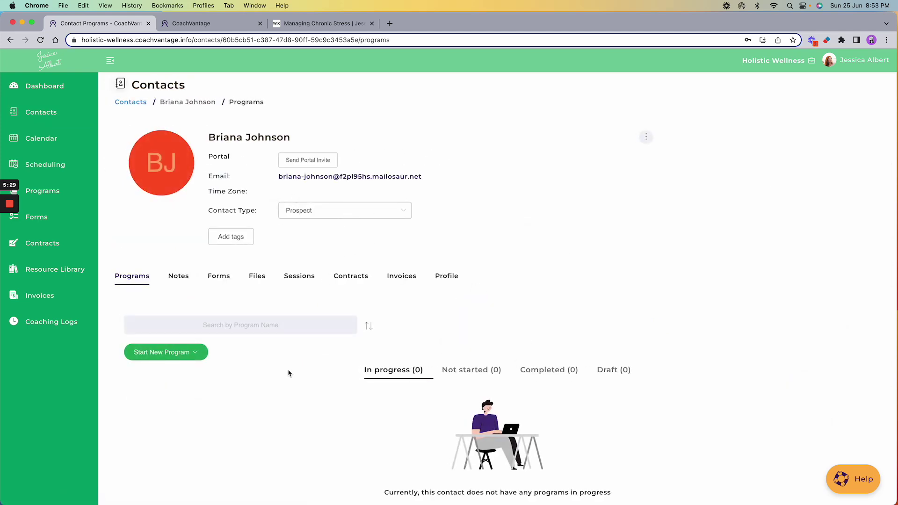
click(199, 351)
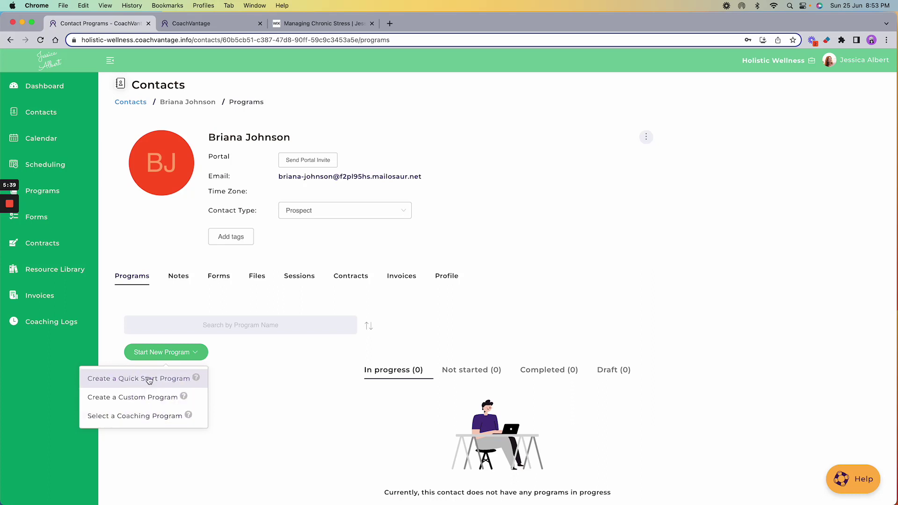
mouse_move(196, 379)
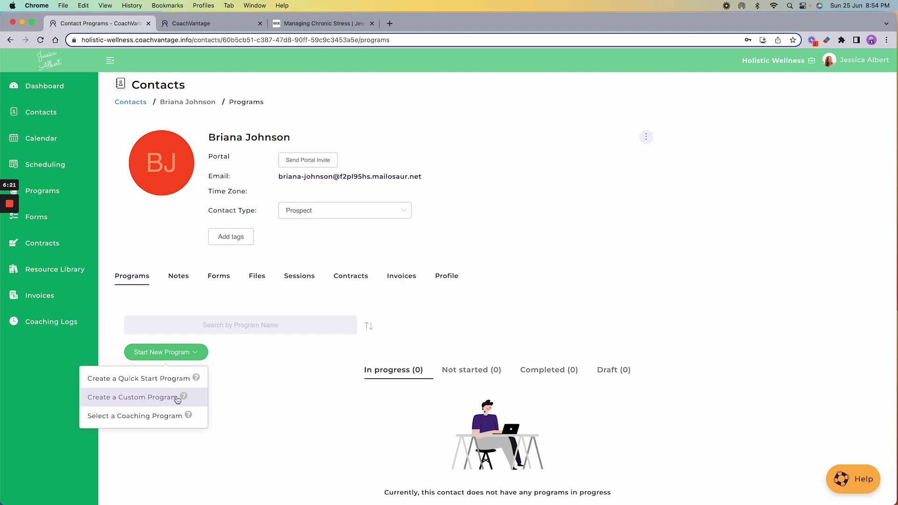
mouse_move(183, 397)
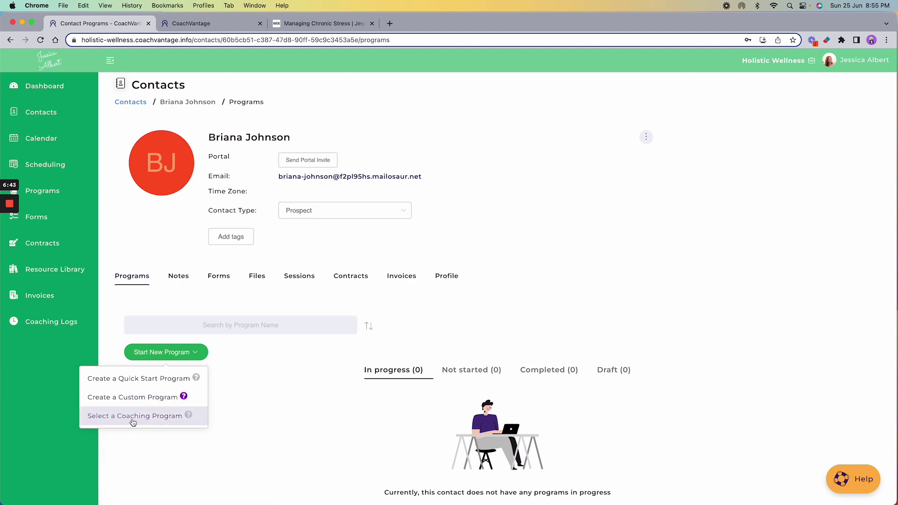
Prepare an invitation for this contact to the existing program Managing Chronic Stress: Overcome Obstacles, and close it without sending
click(194, 416)
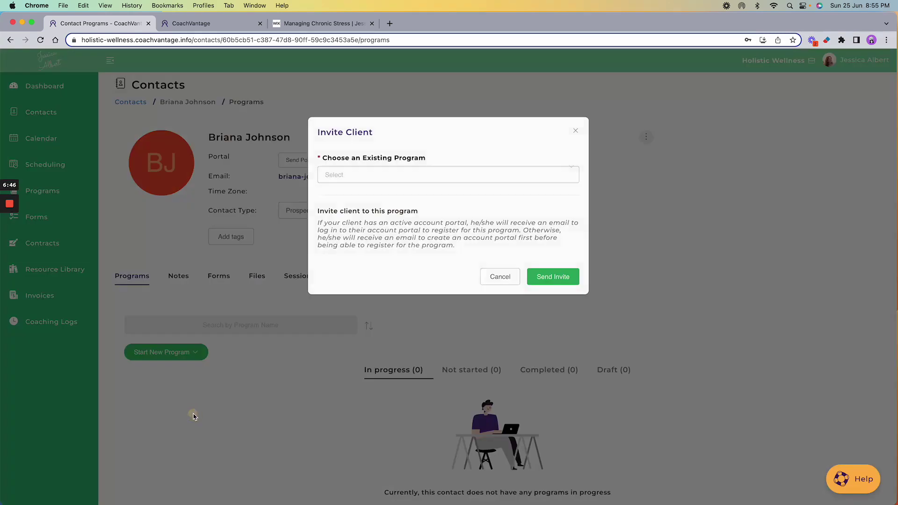
click(420, 176)
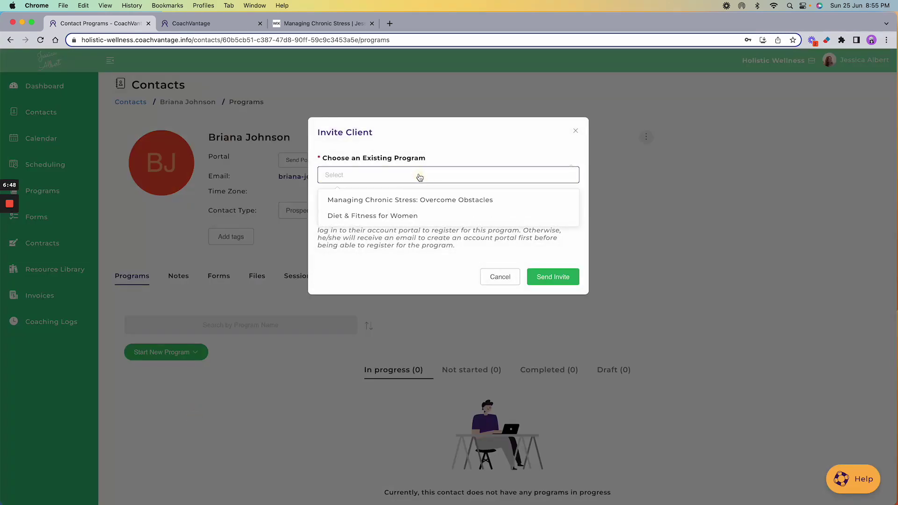
click(397, 201)
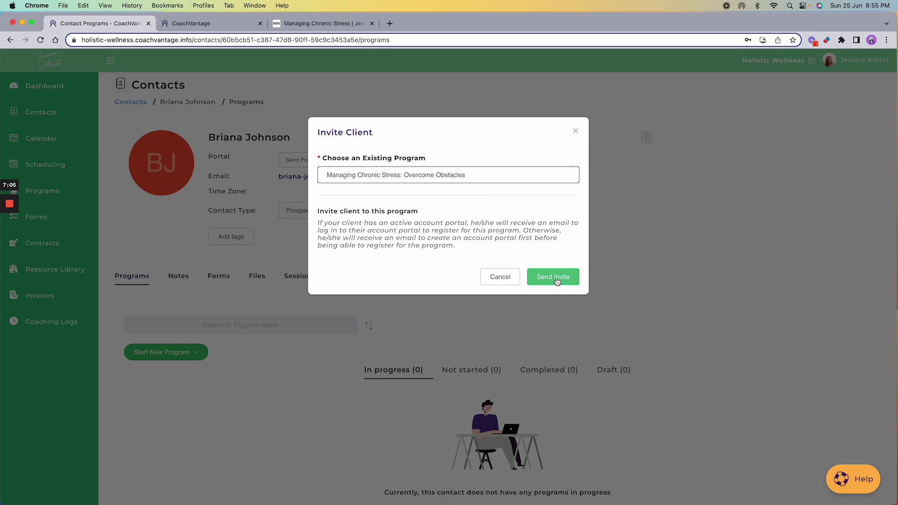
click(575, 134)
Open a new Quick Start Program for the contact and examine its setup stages and Program Information fields
click(201, 356)
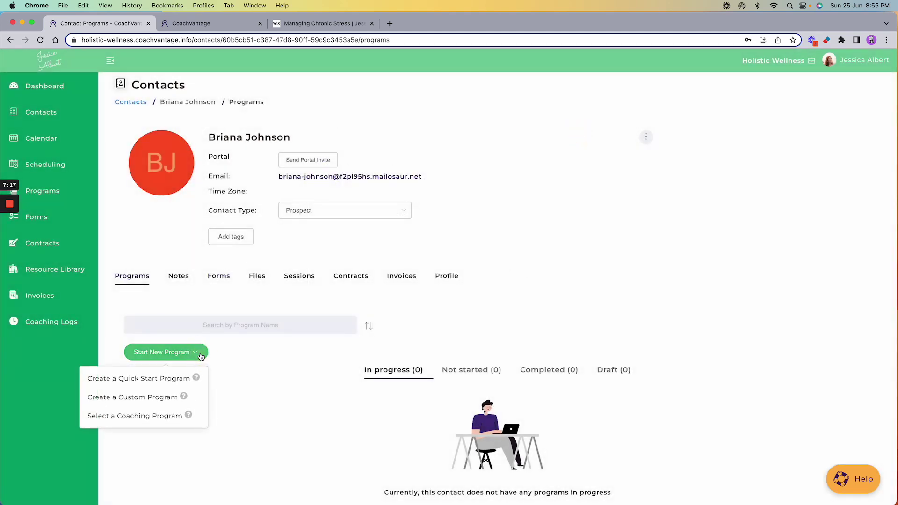
click(154, 383)
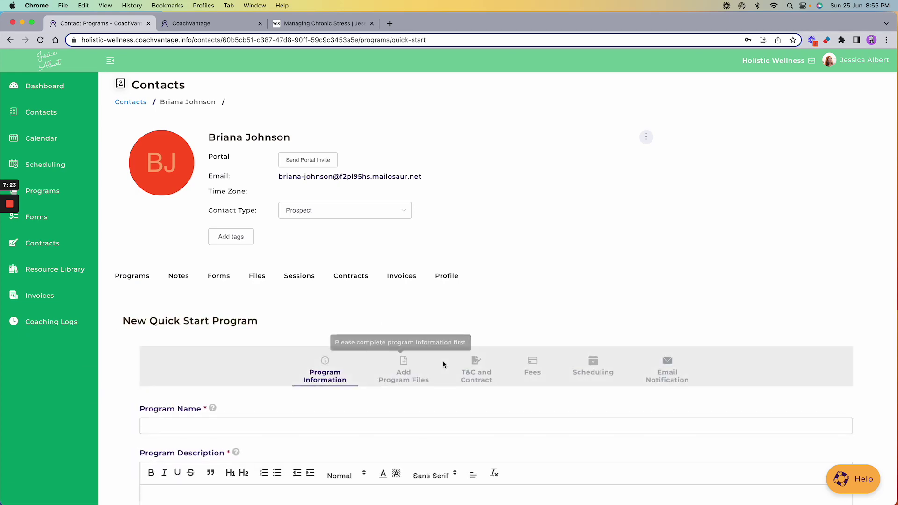
scroll(444, 364, down, 2)
scroll(443, 365, up, 1)
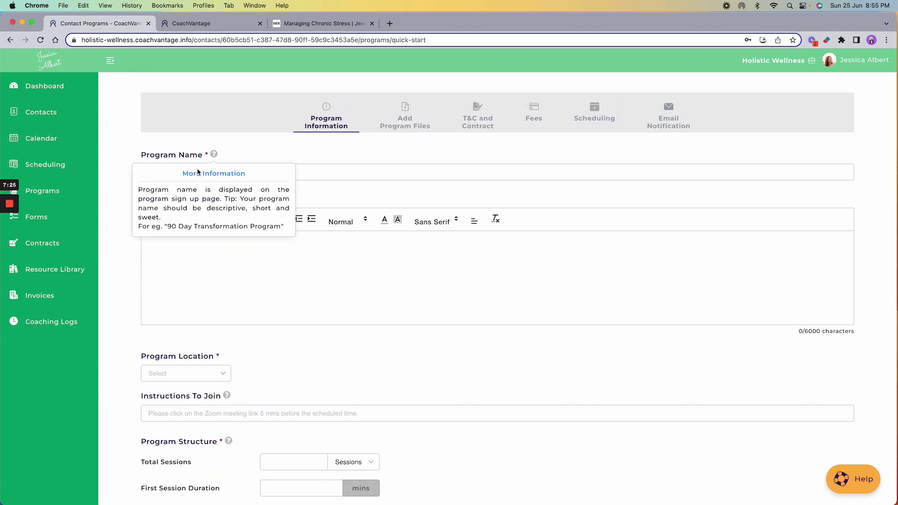
scroll(455, 297, down, 5)
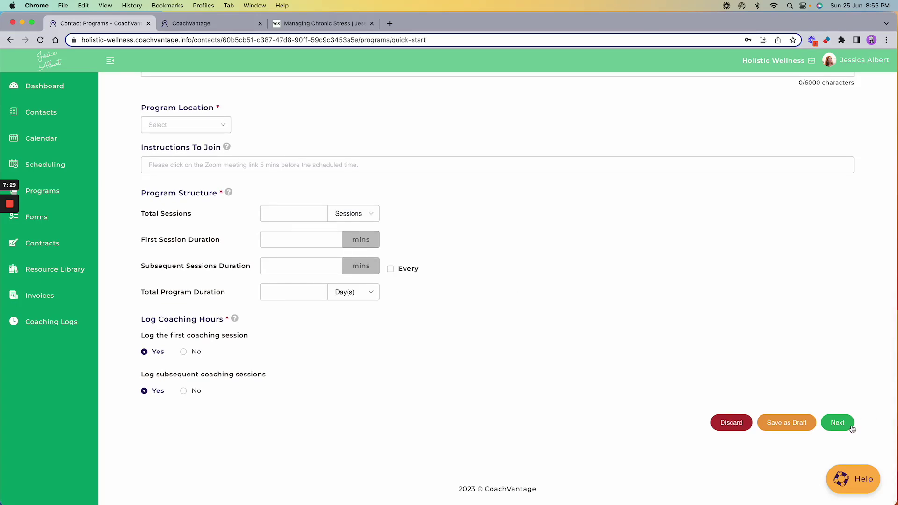
scroll(647, 191, up, 6)
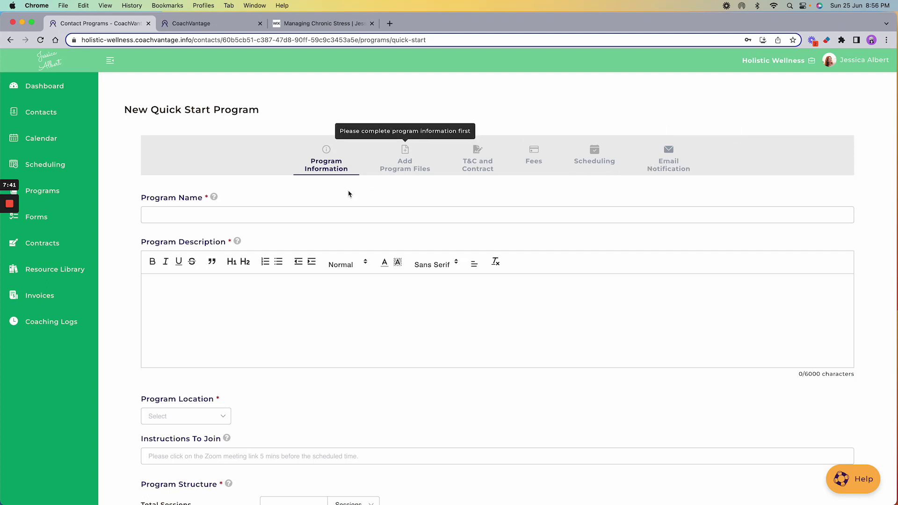
scroll(299, 180, up, 5)
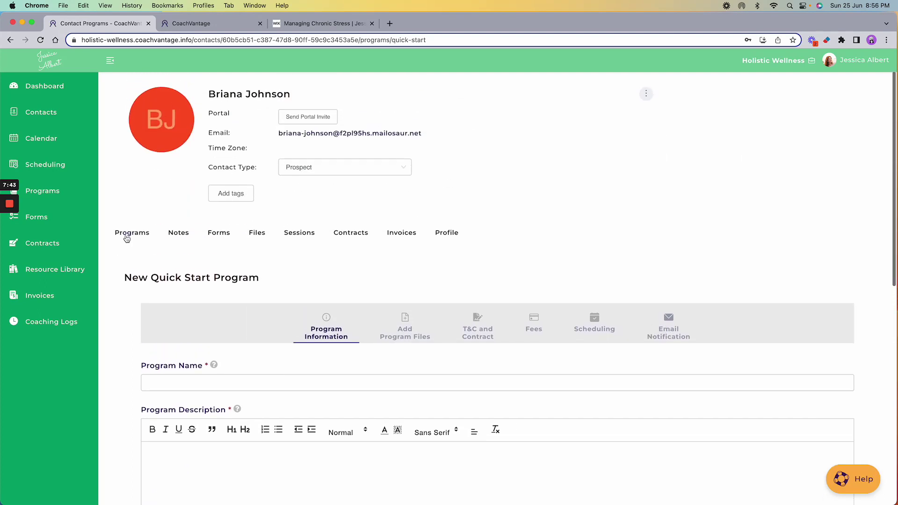
Leave the Quick Start Program setup and create a new Custom Program for the same contact
click(127, 238)
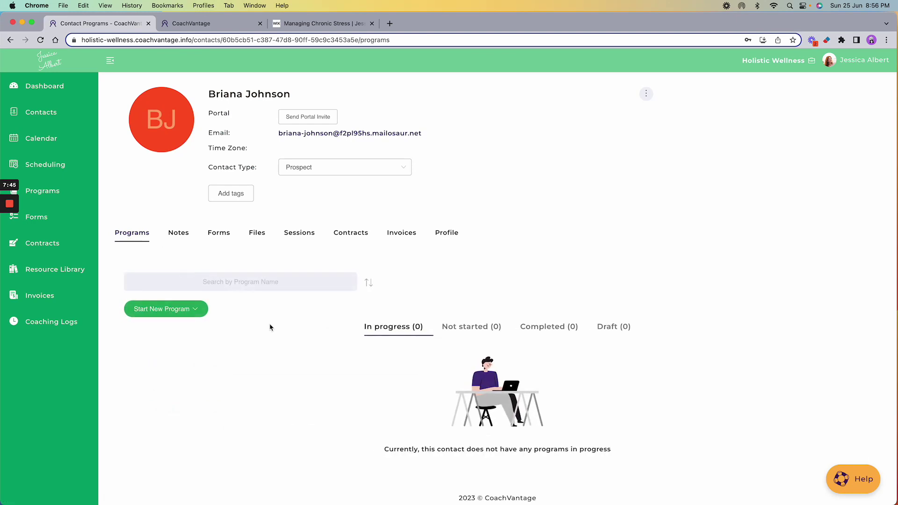
click(195, 310)
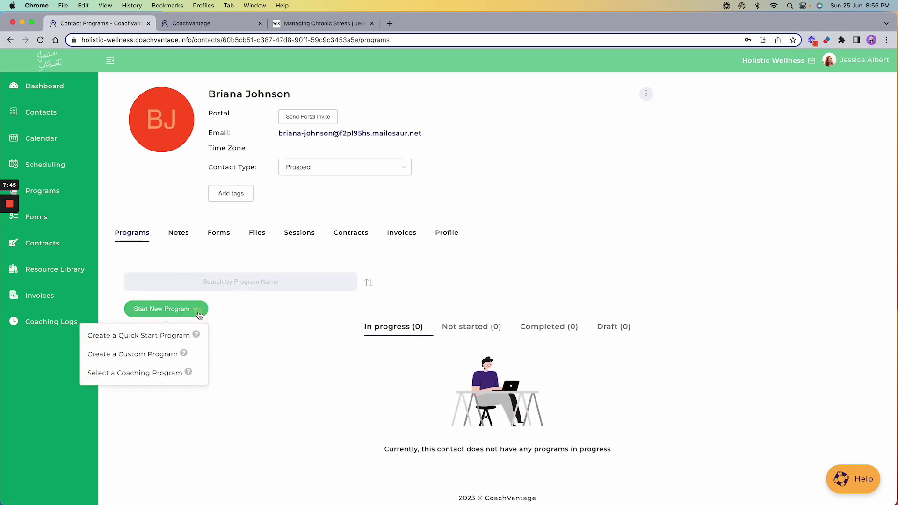
click(135, 355)
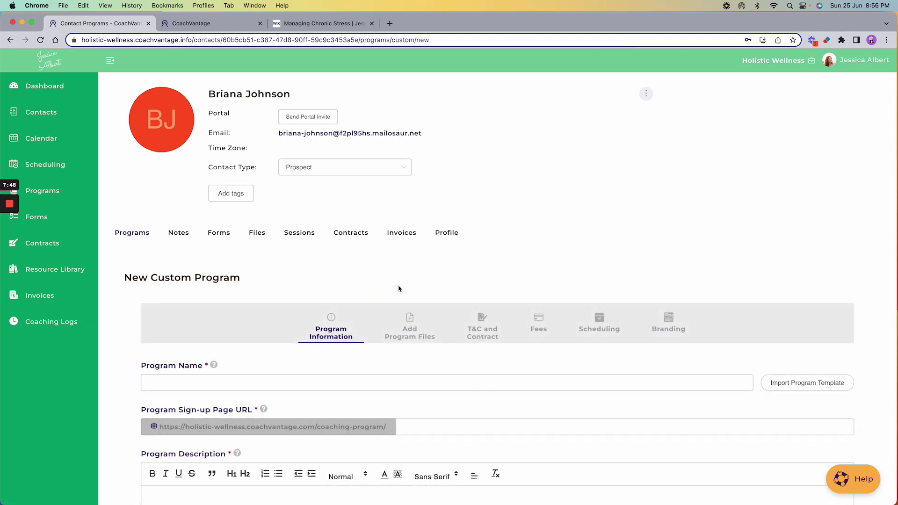
scroll(412, 333, down, 2)
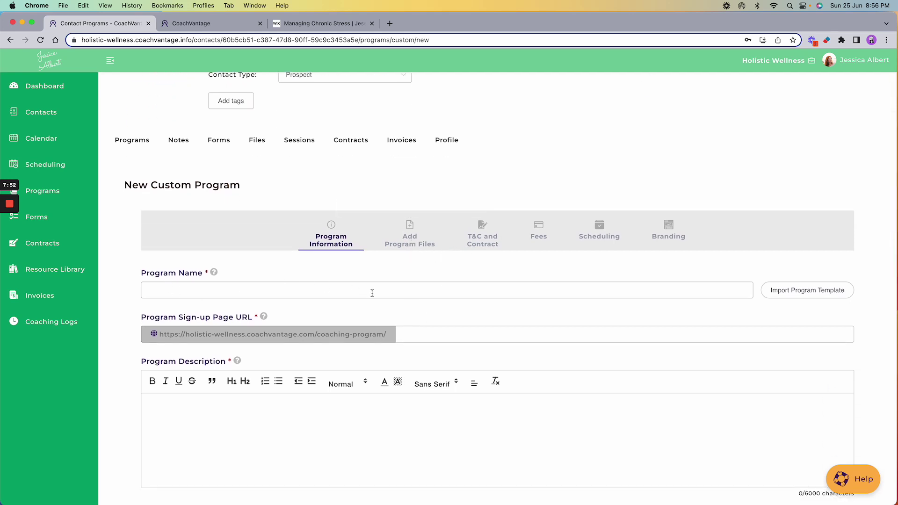
scroll(531, 303, down, 1)
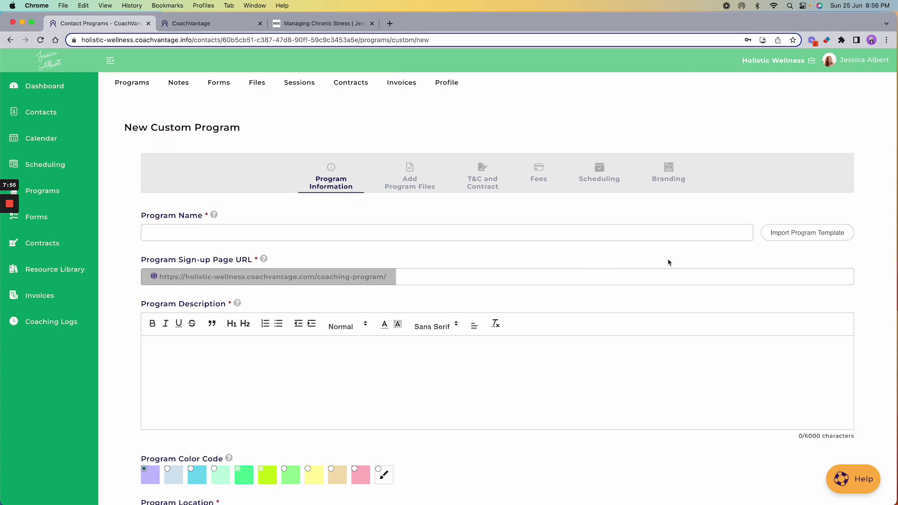
Import the program template Managing Chronic Stress: Overcome Obstacles into the new custom program
click(825, 238)
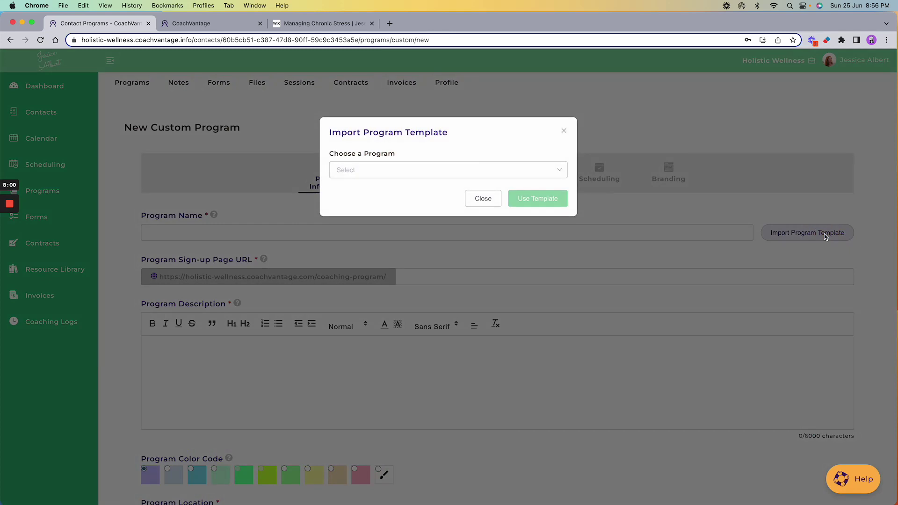
click(556, 177)
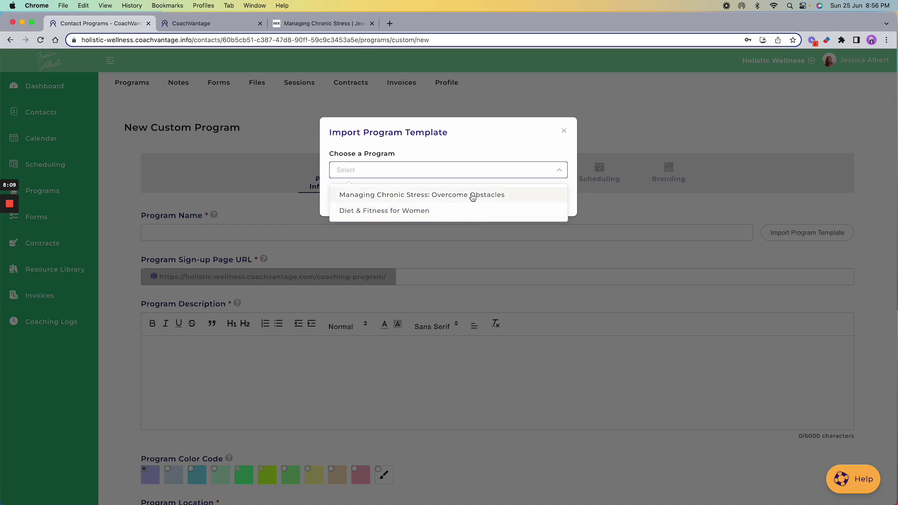
click(472, 196)
click(535, 200)
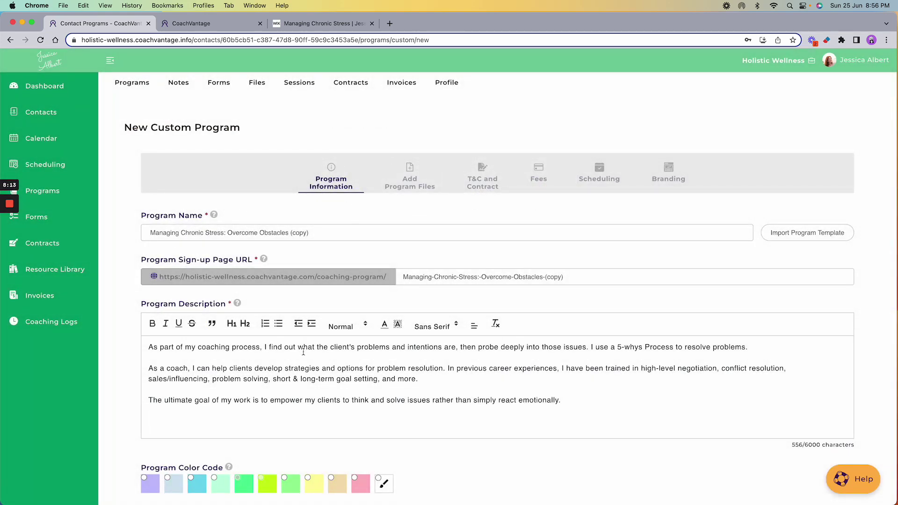
Set the custom program's Total Sessions to 6 in the Program Structure section
scroll(386, 360, down, 2)
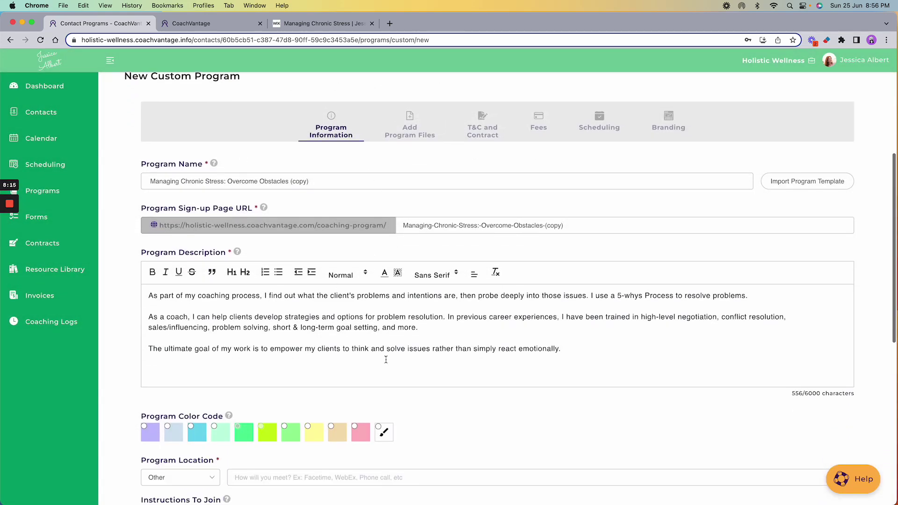
scroll(386, 361, down, 2)
scroll(386, 362, down, 8)
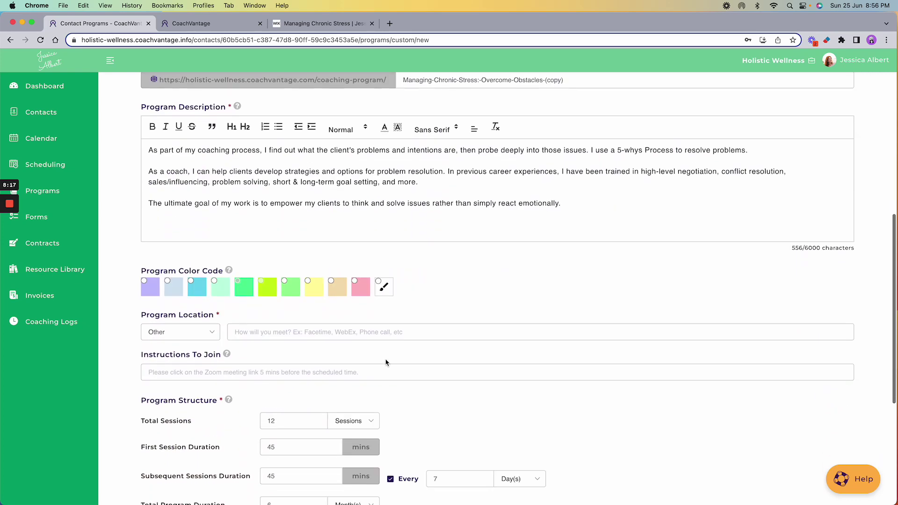
scroll(386, 362, down, 3)
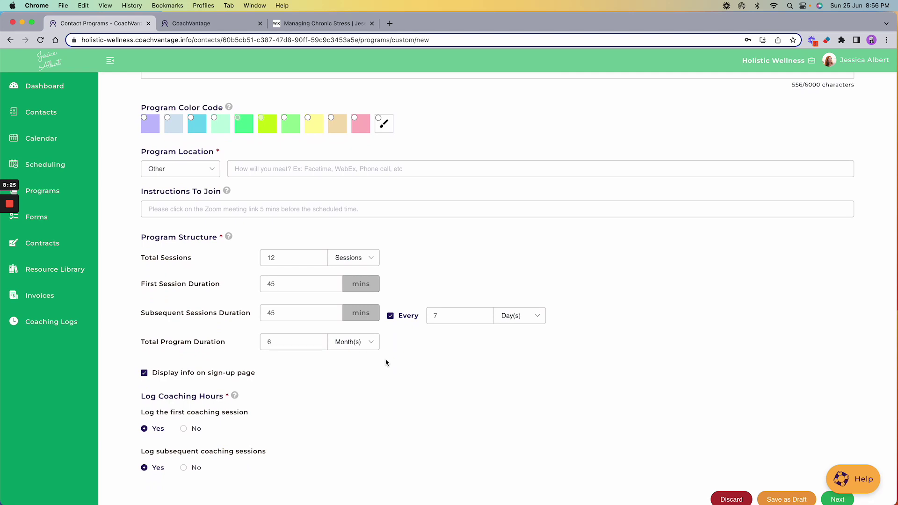
click(276, 259)
key(BackSpace)
key(BackSpace)
text(6)
Set the custom program's Total Program Duration to 3 months
scroll(421, 232, up, 7)
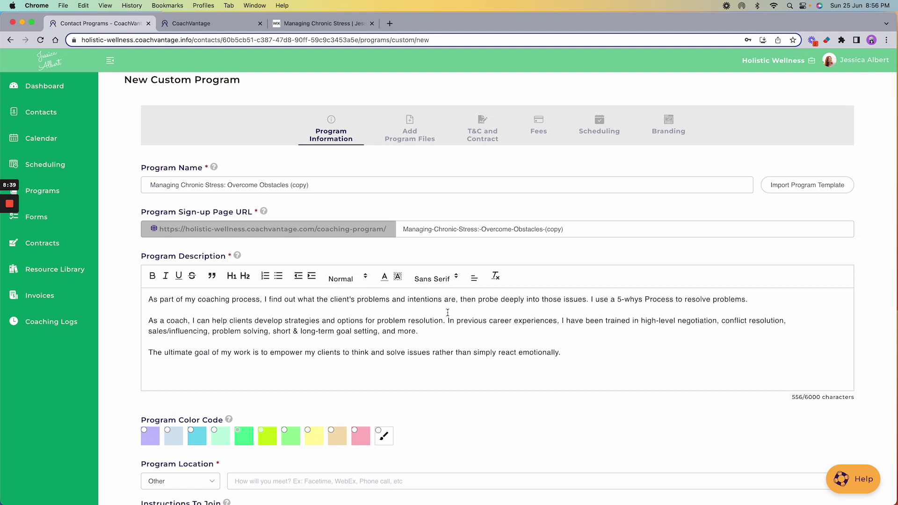
scroll(447, 312, down, 6)
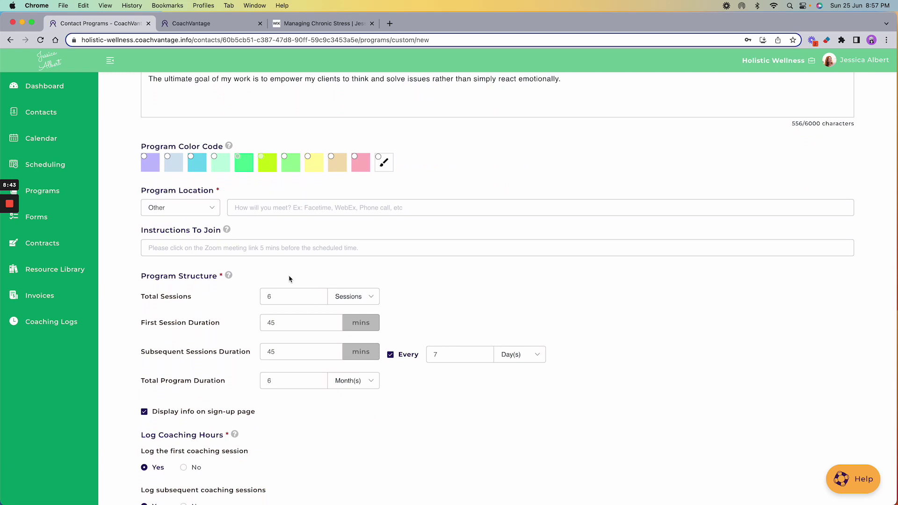
click(371, 384)
click(290, 381)
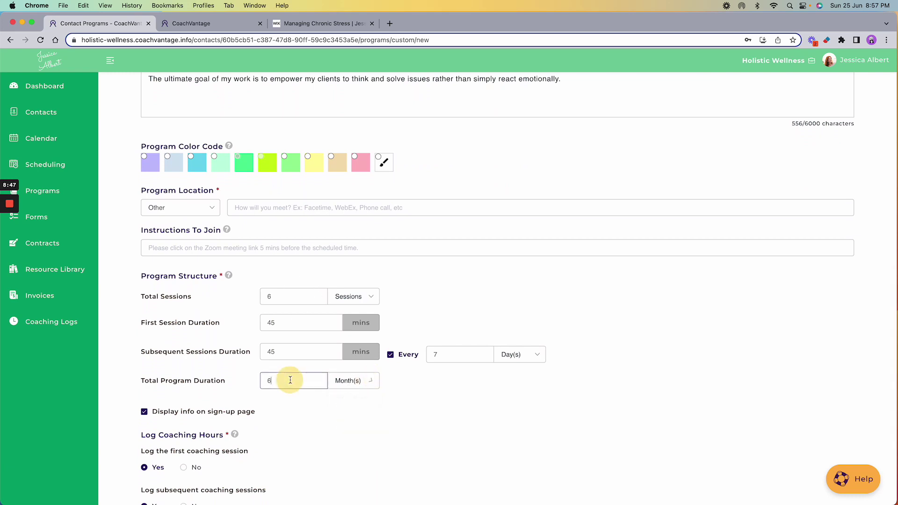
key(BackSpace)
text(3)
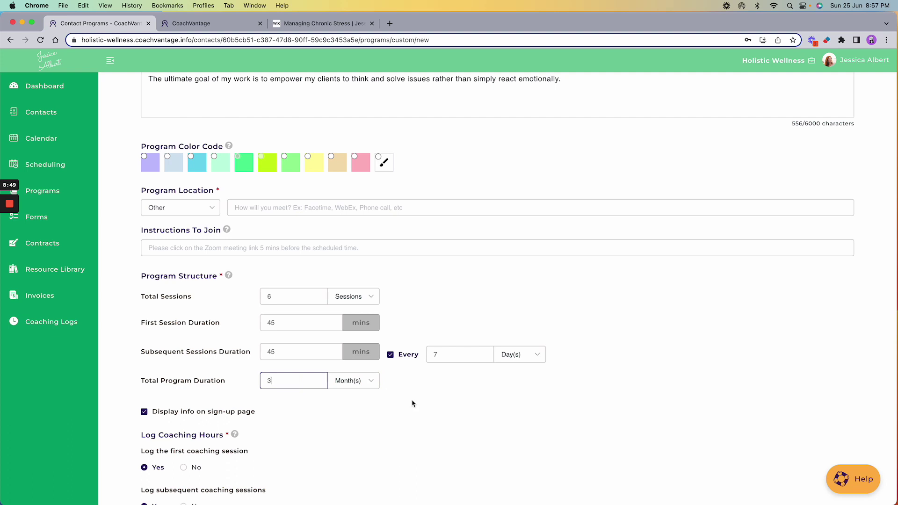
Advance the custom program to the Add Program Files stage and return to the contact's programs list
scroll(435, 411, down, 3)
click(837, 422)
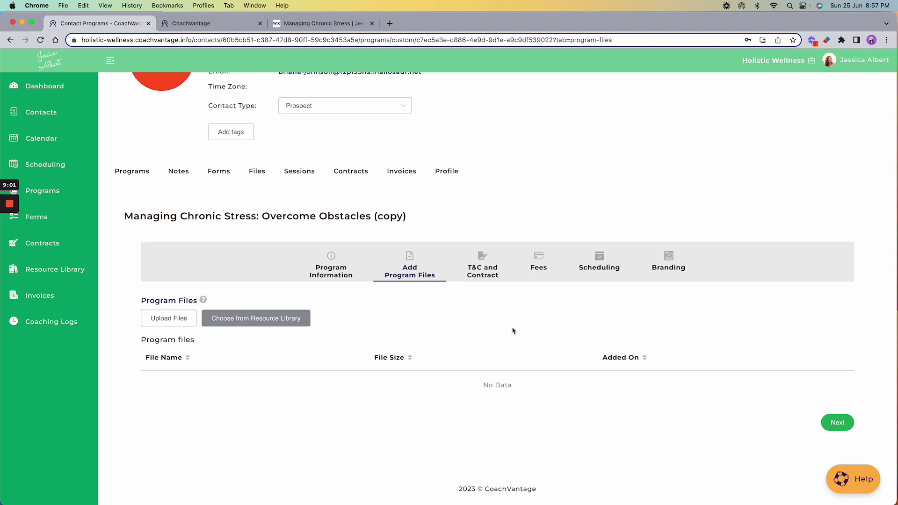
click(137, 167)
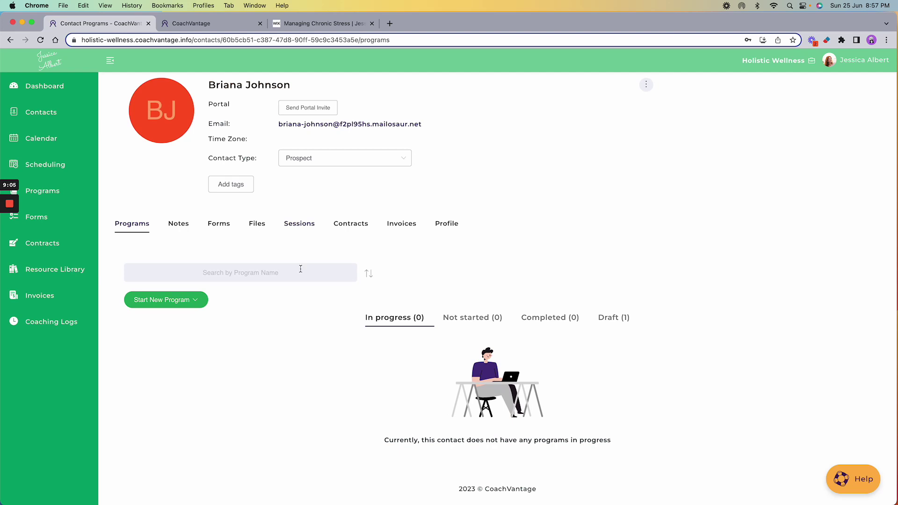
scroll(333, 274, up, 1)
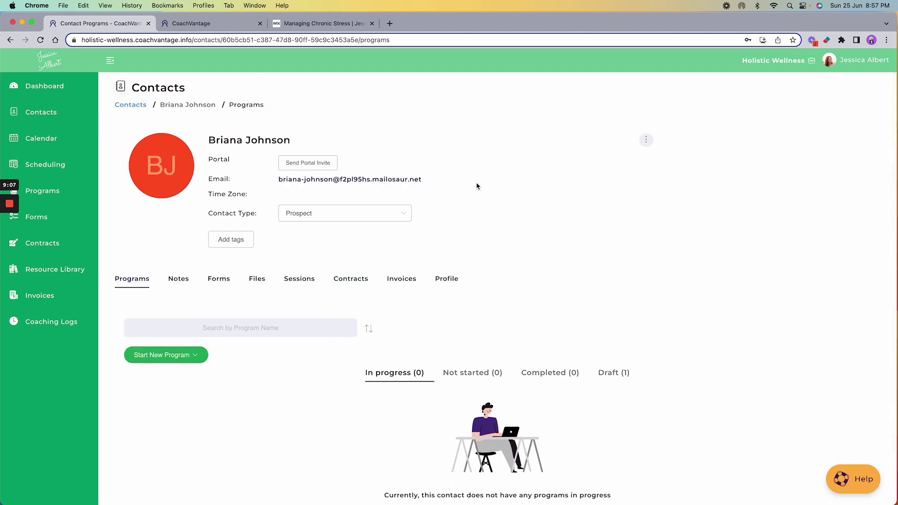